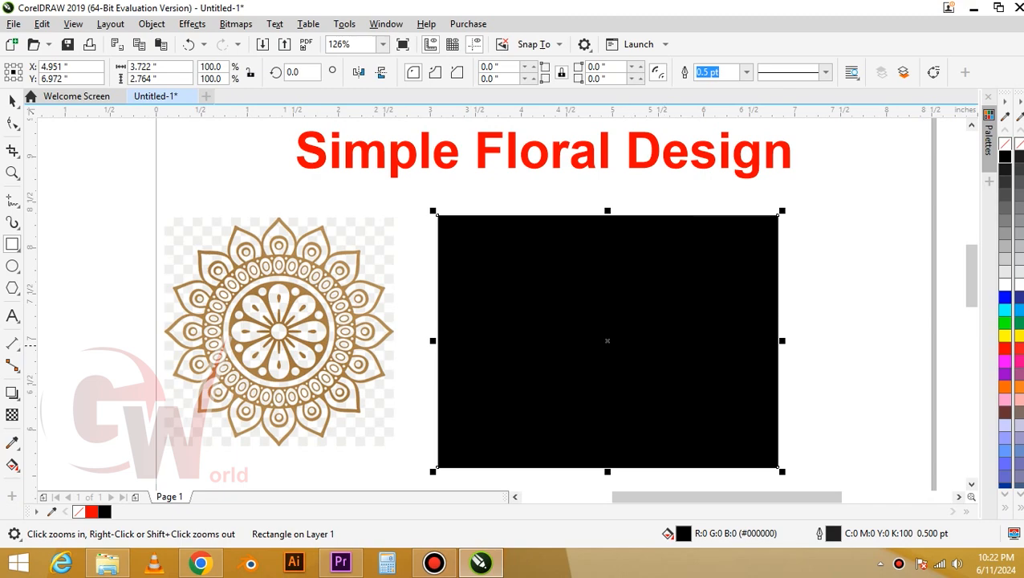
- Draw a circle about 1.88 inches in diameter and centre it on the black rectangle
key(F7)
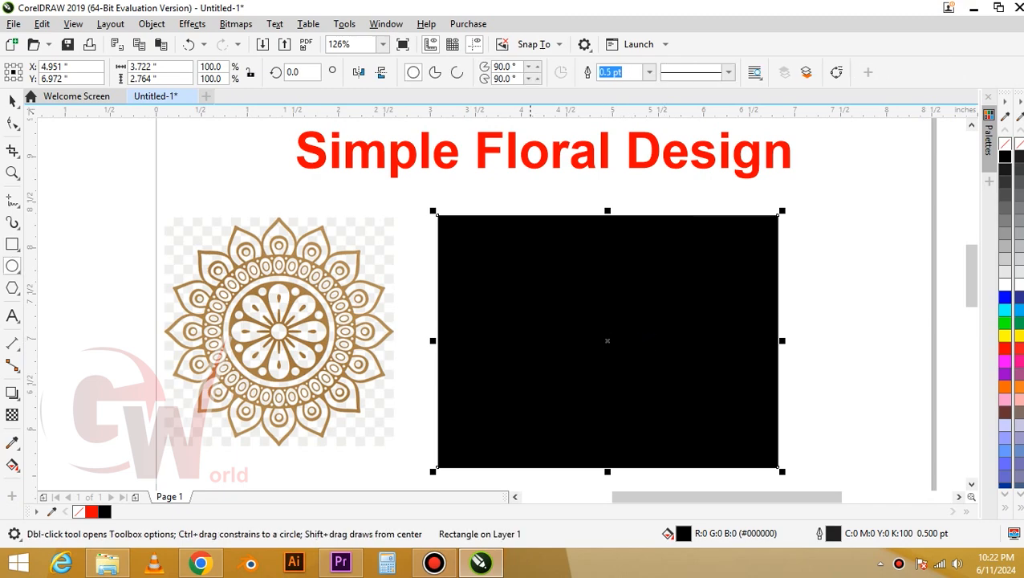
drag(527, 264, 705, 441)
key(space)
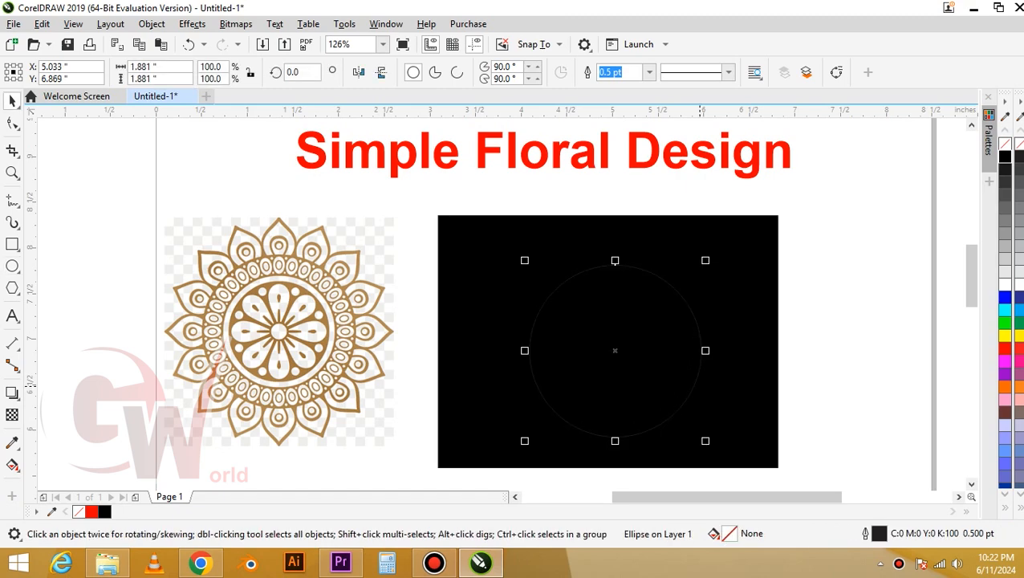
shift+click(729, 332)
key(c)
key(e)
shift+click(729, 331)
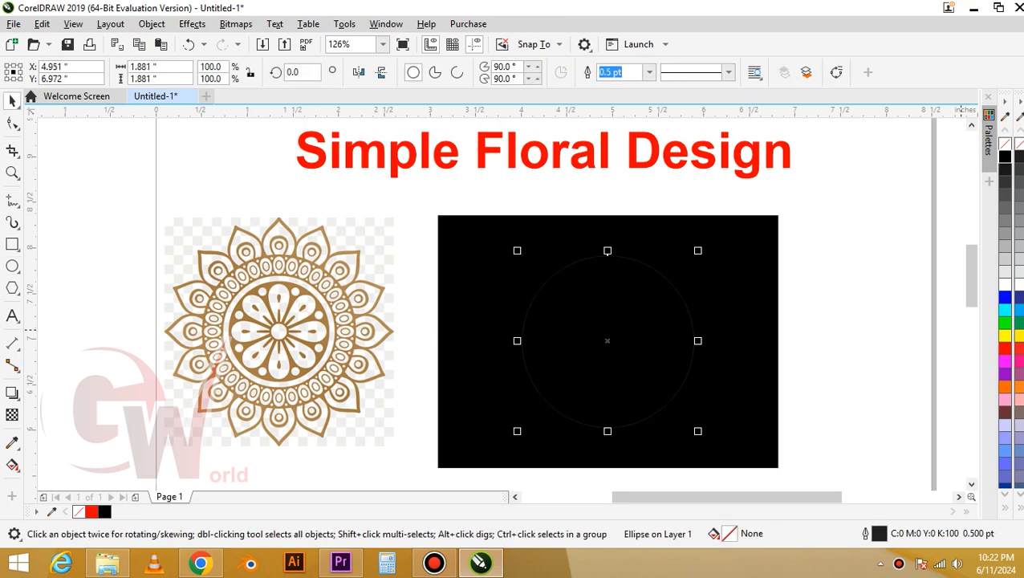
- Give the circle a 1 pt yellow outline and add a concentric copy inside it, scaled to about 76%
right_click(1004, 335)
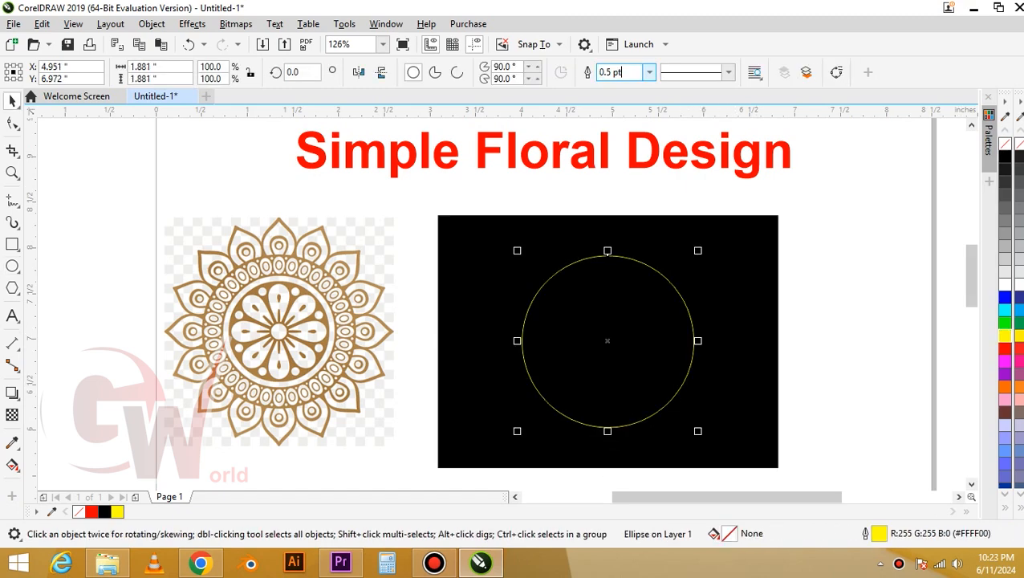
drag(623, 73, 533, 74)
text(1)
key(Return)
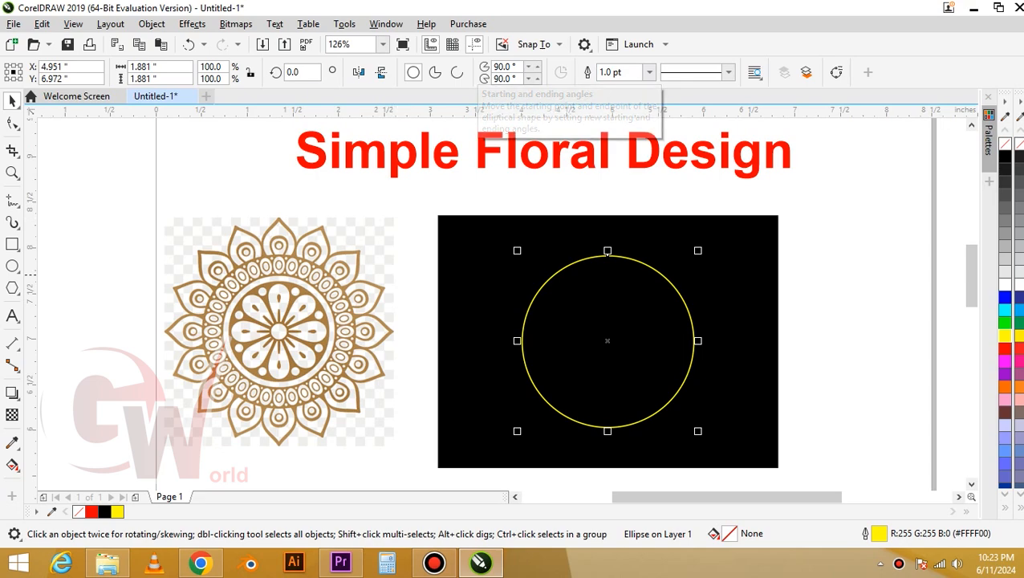
drag(699, 251, 677, 271)
right_click(677, 272)
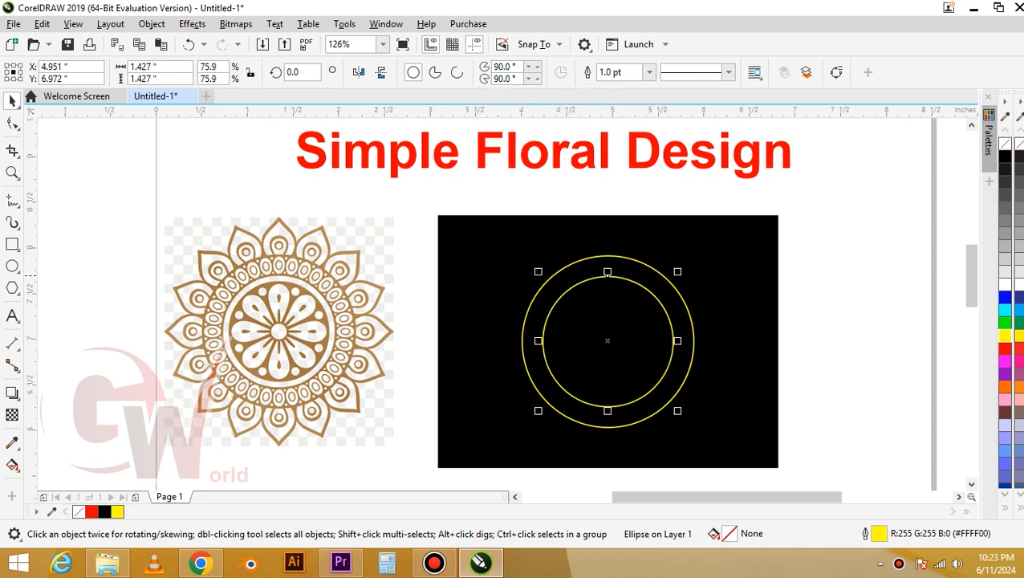
- Draw a narrow upright ellipse about 0.088 by 0.227 inches between the tops of the two circles and outline it yellow
scroll(663, 271, up, 5)
scroll(534, 233, down, 3)
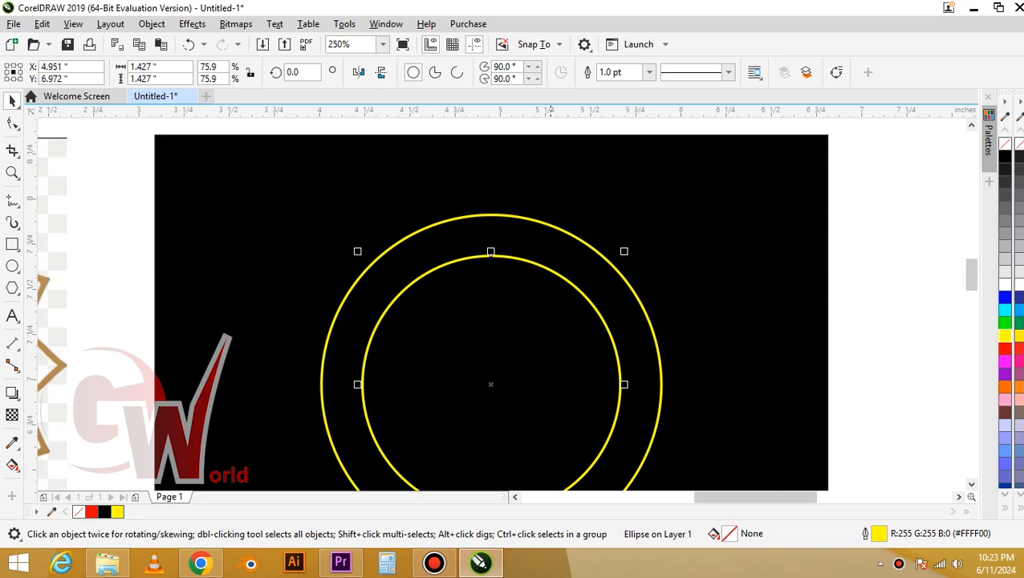
key(F7)
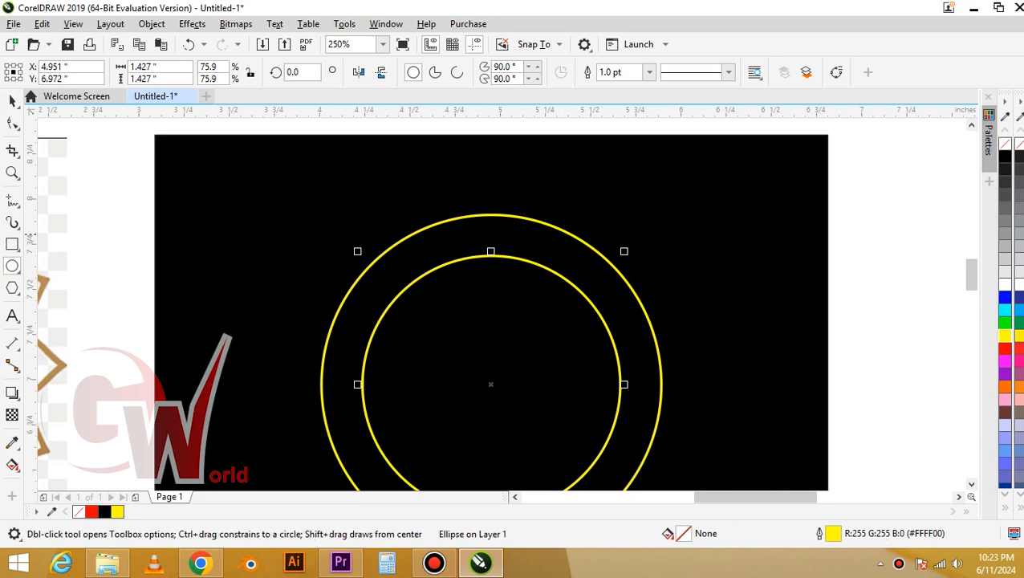
drag(483, 214, 503, 260)
key(space)
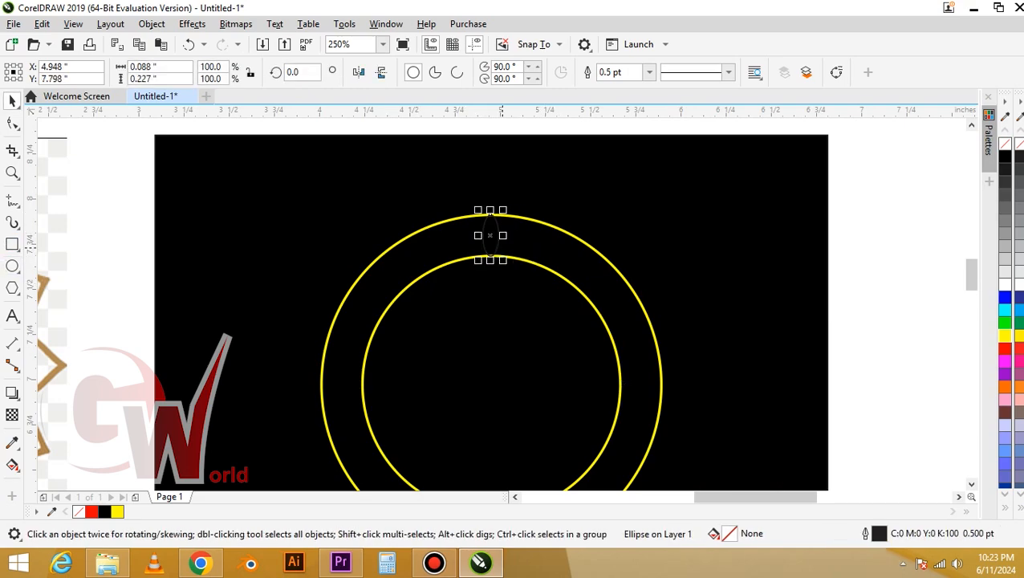
scroll(507, 249, up, 2)
right_click(1004, 336)
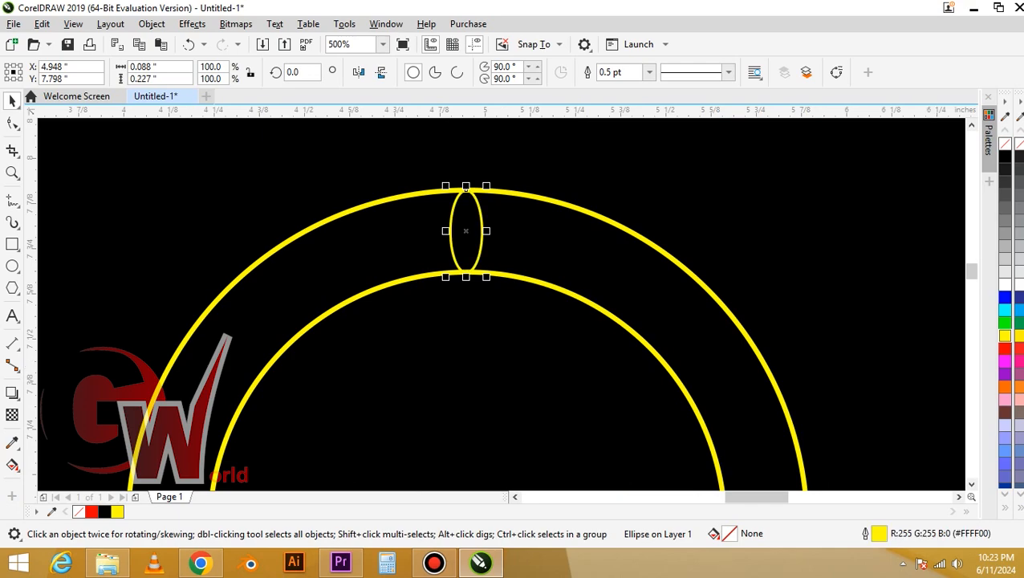
- Set the ellipse's outline to 1.5 pt and fit its ends onto the outer and inner circles at their top quadrants
scroll(477, 193, down, 2)
scroll(487, 200, up, 1)
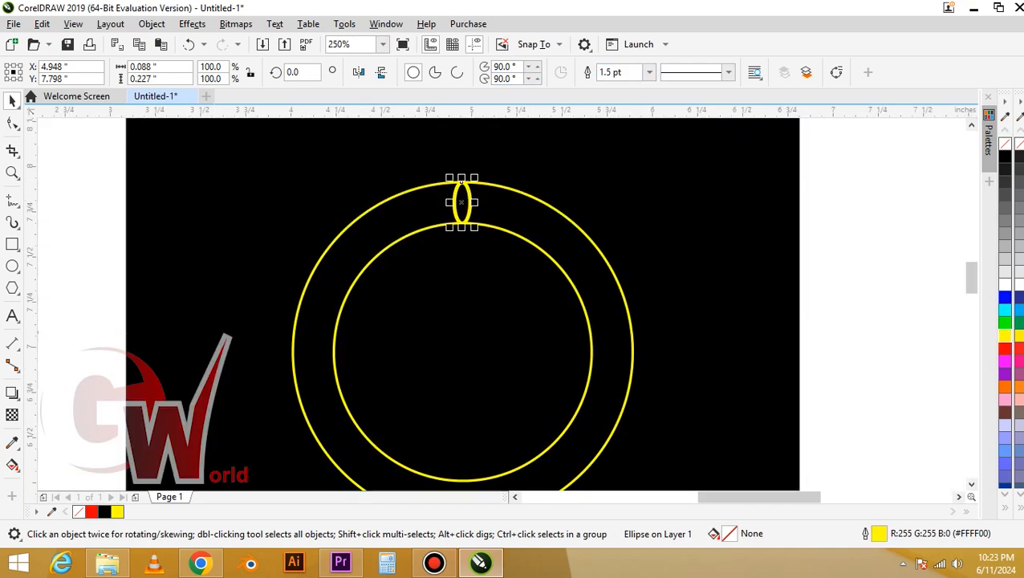
scroll(469, 219, up, 2)
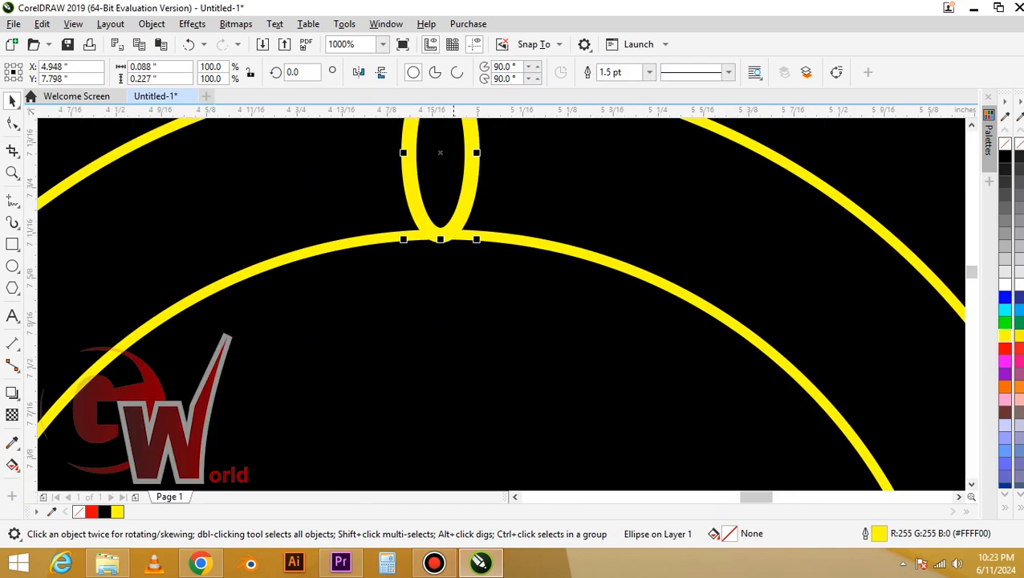
drag(440, 236, 440, 235)
scroll(456, 285, down, 1)
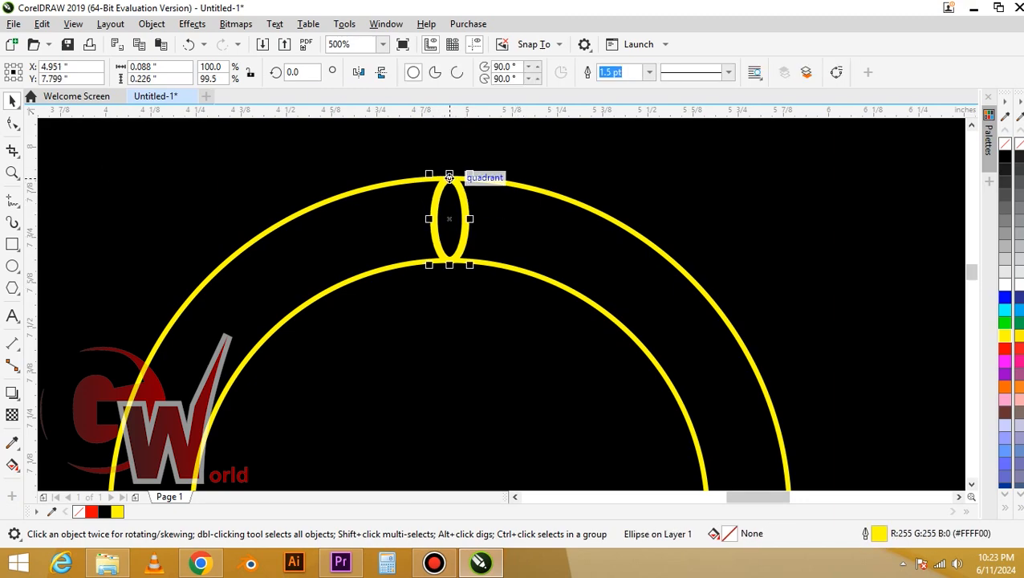
mouse_move(448, 173)
mouse_down()
mouse_move(449, 194)
mouse_move(449, 173)
mouse_up()
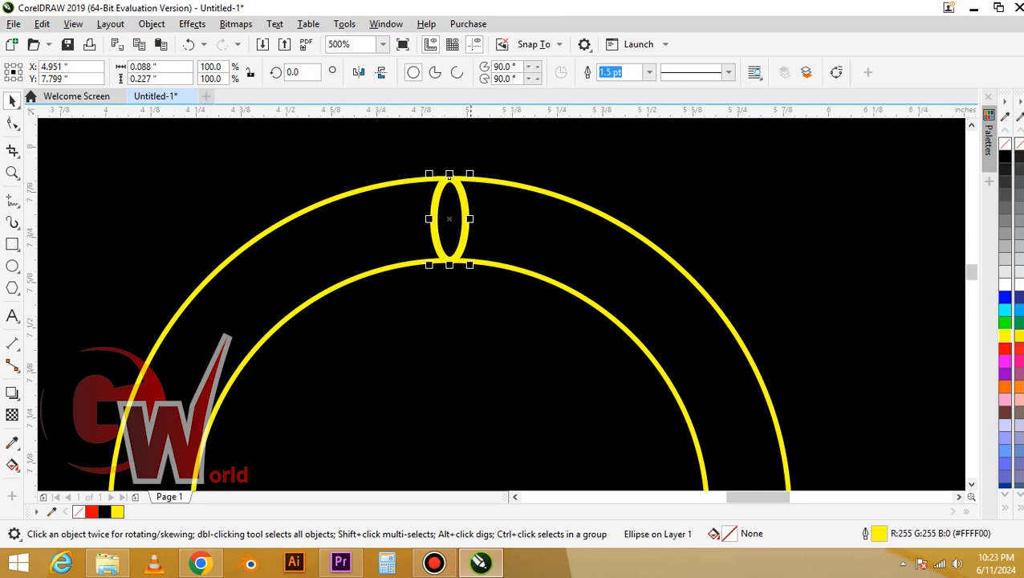
mouse_move(449, 260)
mouse_down()
mouse_move(450, 233)
mouse_move(453, 258)
mouse_up()
scroll(449, 219, up, 2)
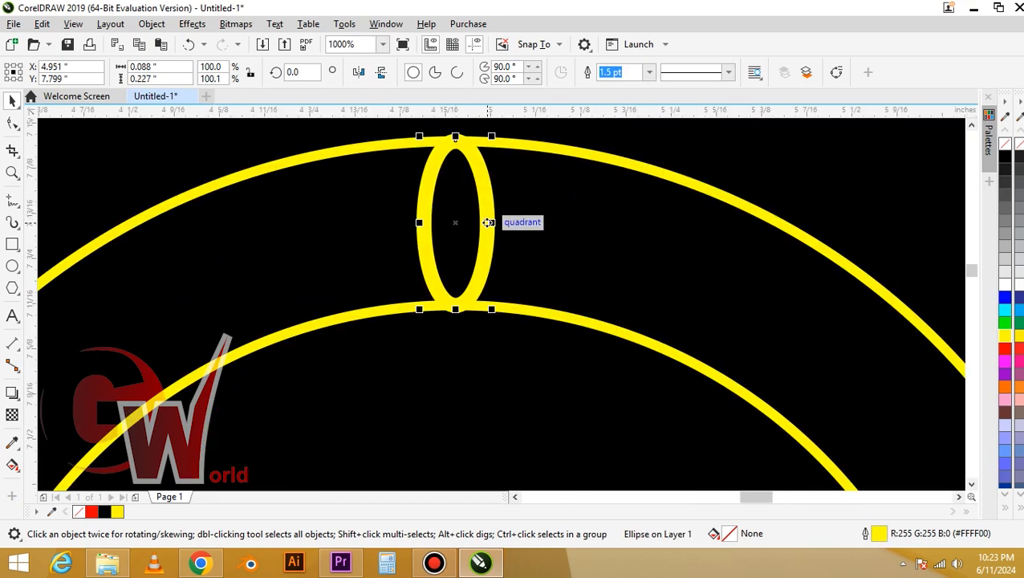
- Draw a circle about 0.047 inches wide centred inside the ellipse, filled yellow with no outline
key(F7)
drag(447, 208, 470, 239)
key(space)
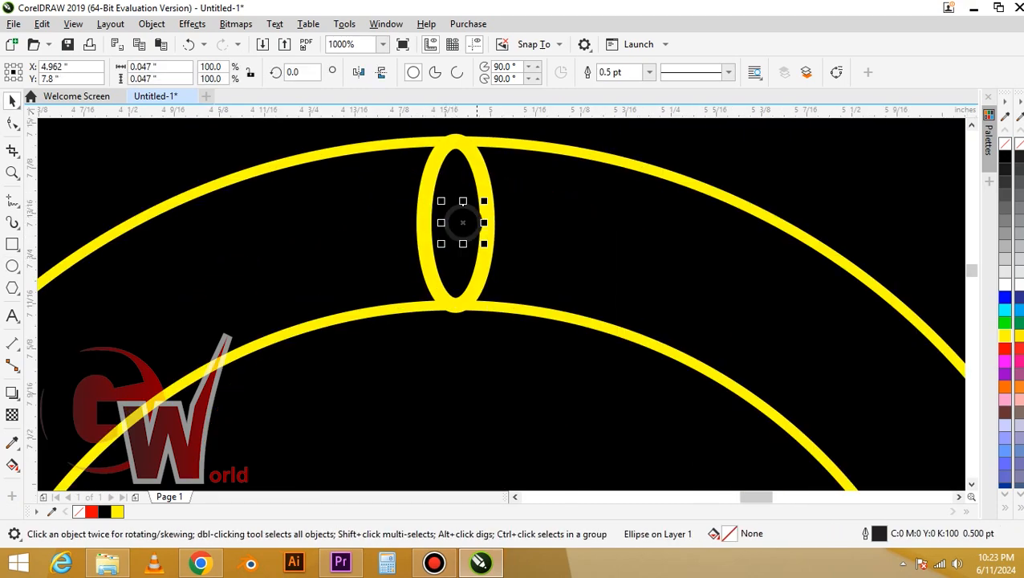
shift+click(486, 236)
key(c)
key(e)
shift+click(486, 236)
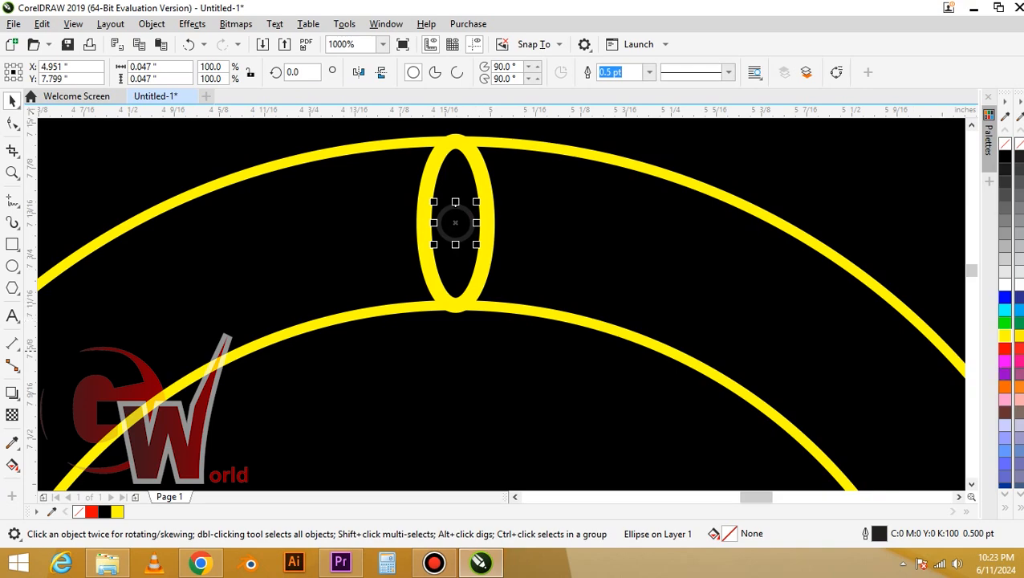
click(1004, 336)
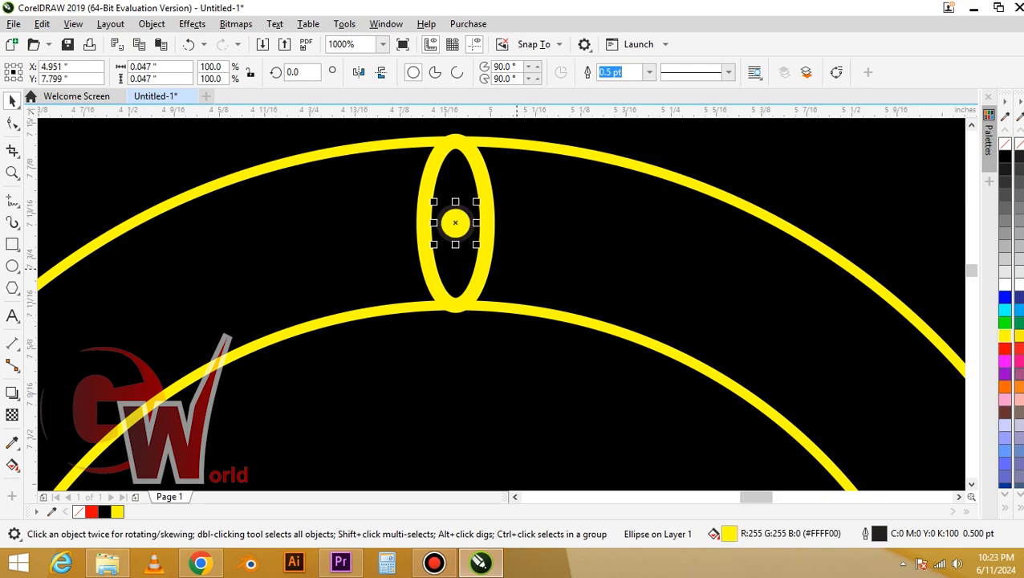
right_click(1005, 143)
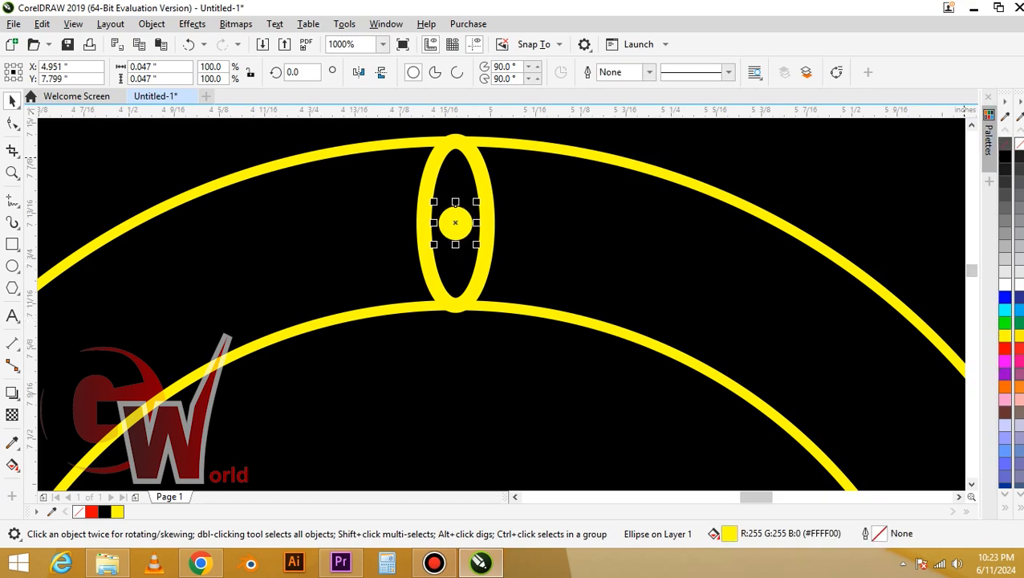
- Place a copy of the yellow dot scaled to 50% just right of the ellipse, near the outer circle
click(476, 176)
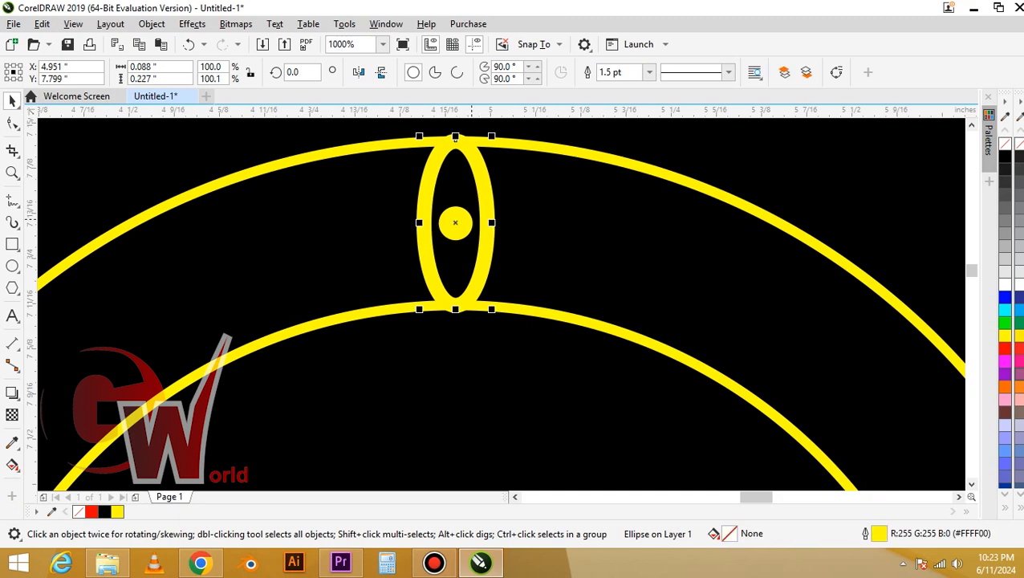
click(461, 232)
drag(489, 205, 420, 338)
scroll(514, 163, down, 2)
scroll(466, 148, down, 1)
scroll(487, 205, up, 2)
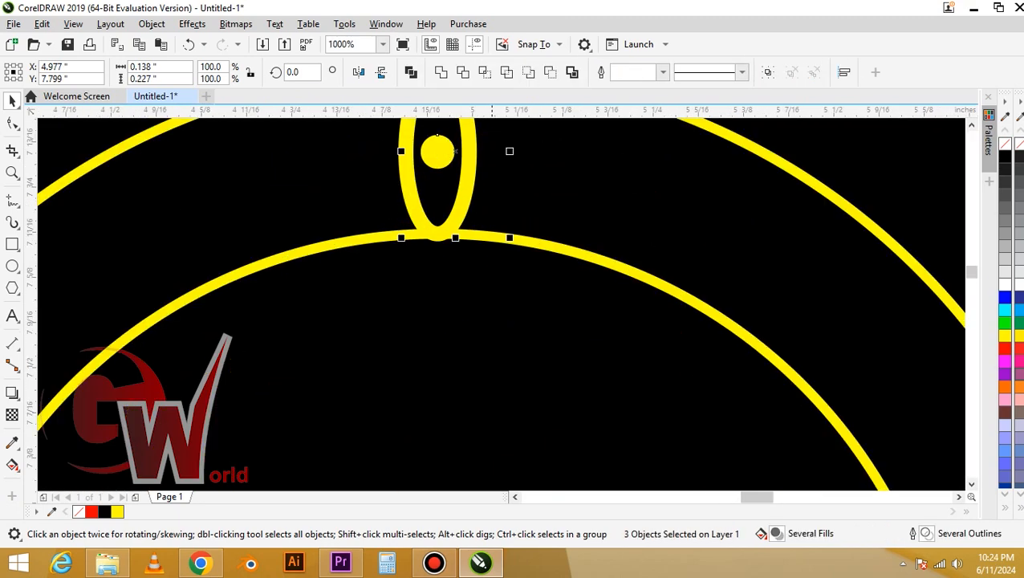
scroll(481, 185, down, 1)
scroll(482, 184, up, 1)
- Copy the small dot straight down to sit near the inner circle, right of the ellipse
click(482, 182)
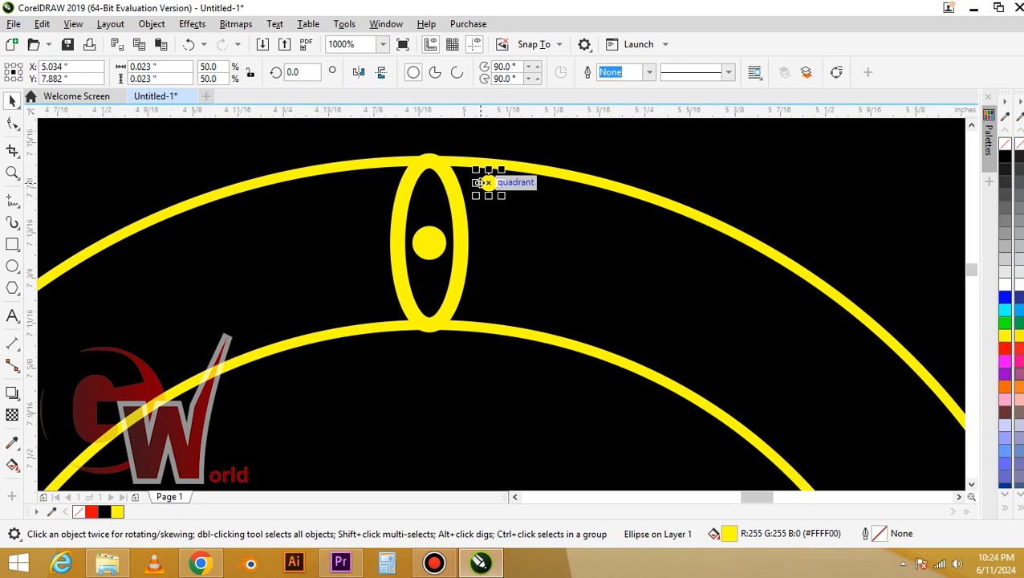
drag(479, 182, 490, 256)
drag(487, 300, 487, 300)
right_click(487, 300)
- Select the ellipse with its three dots and move their rotation centre to the centre of the large circles
scroll(475, 255, down, 1)
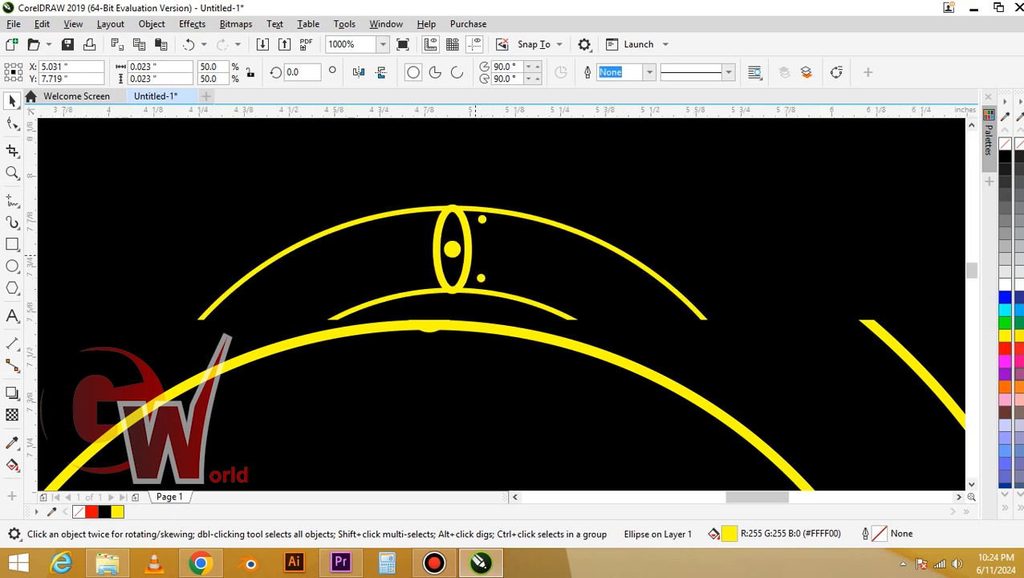
drag(402, 185, 536, 326)
scroll(460, 248, down, 1)
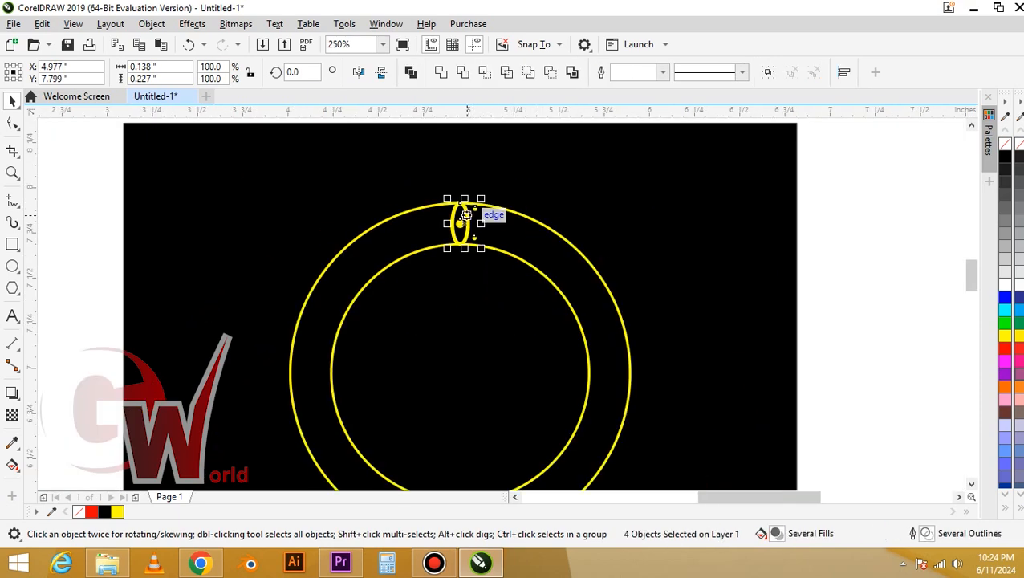
click(460, 223)
drag(460, 223, 465, 339)
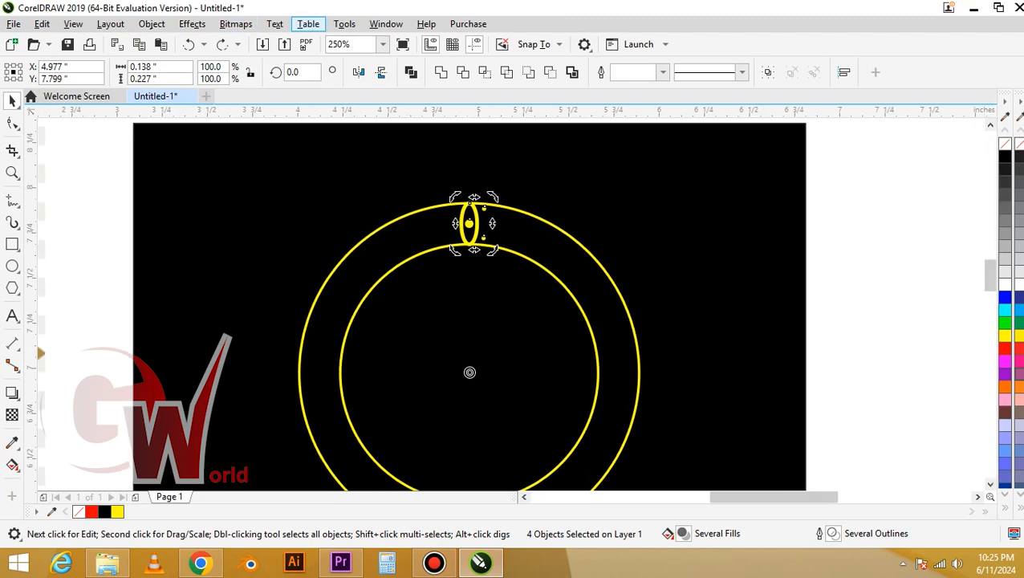
- Open the rotation transform settings and set a 15° angle with 1 copy
click(384, 24)
mouse_move(396, 224)
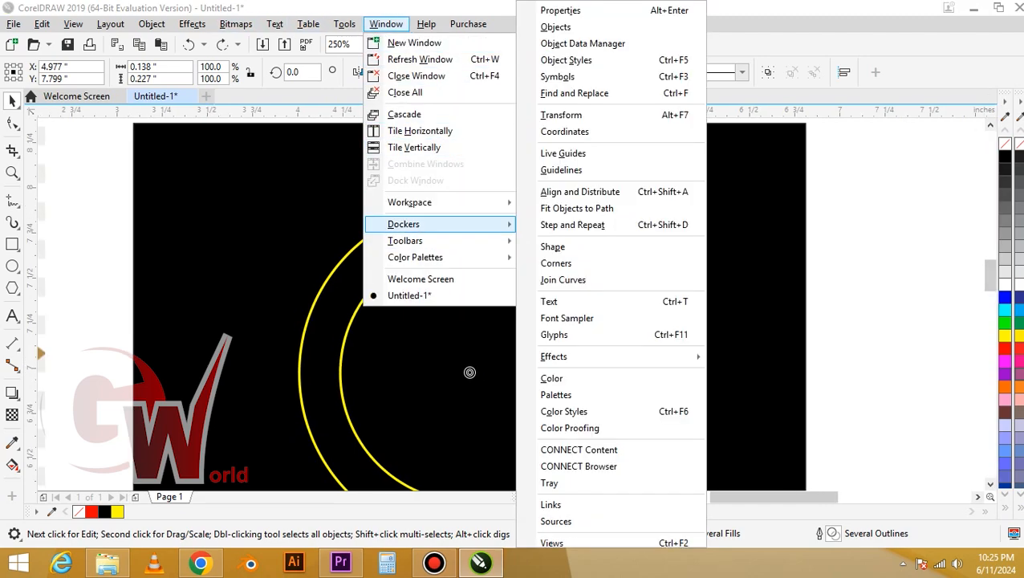
click(535, 114)
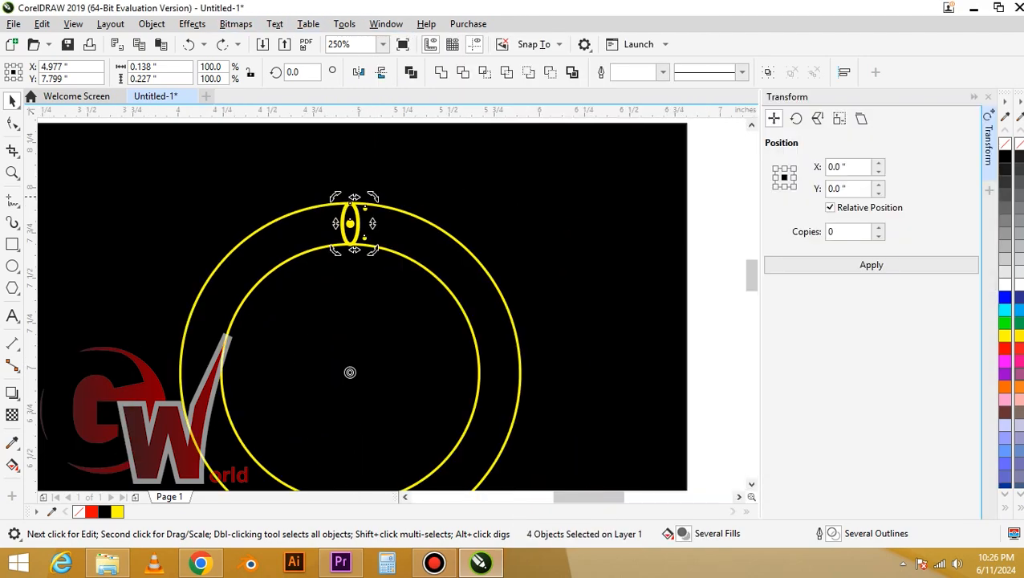
click(795, 118)
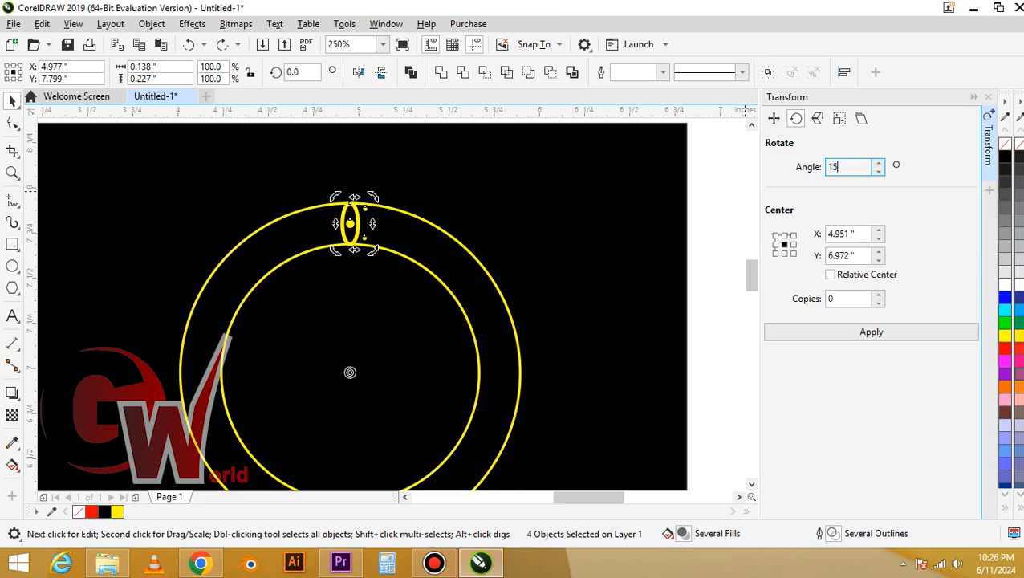
click(879, 293)
- Try the 15° rotated copy, undo it, and set the rotation angle to 7.5°
click(865, 332)
key(ctrl+z)
double_click(842, 166)
text(7.5)
- Move the rotation centre back to the large circles' centre, test a 7.5° rotated copy and undo it
click(860, 331)
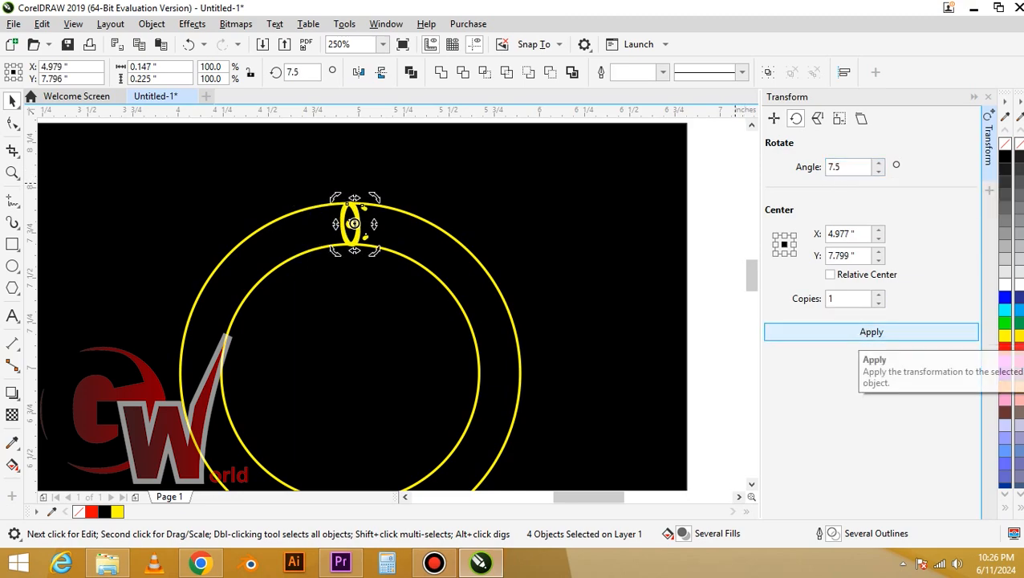
key(ctrl+z)
drag(350, 224, 345, 338)
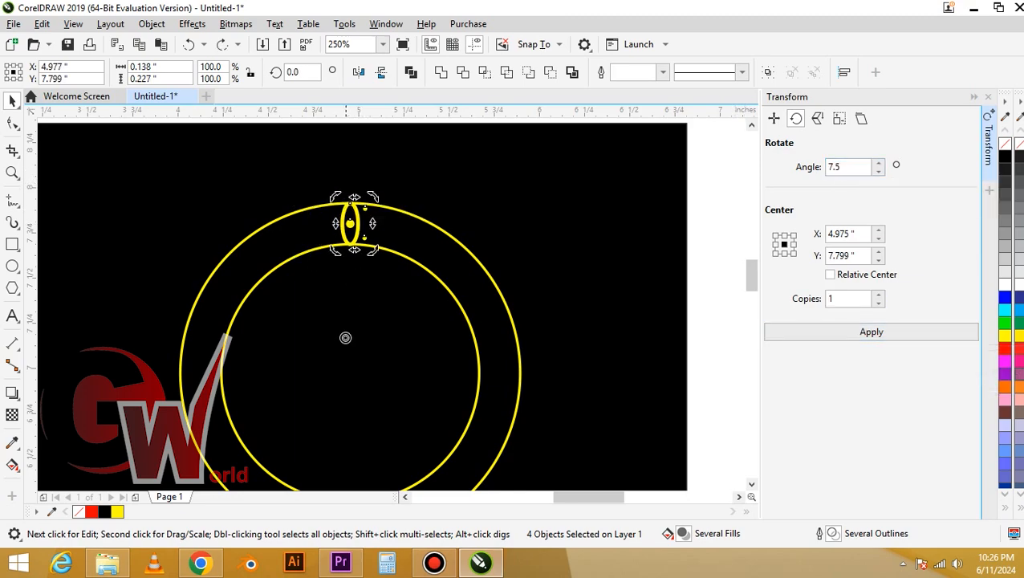
drag(338, 374, 350, 373)
click(859, 332)
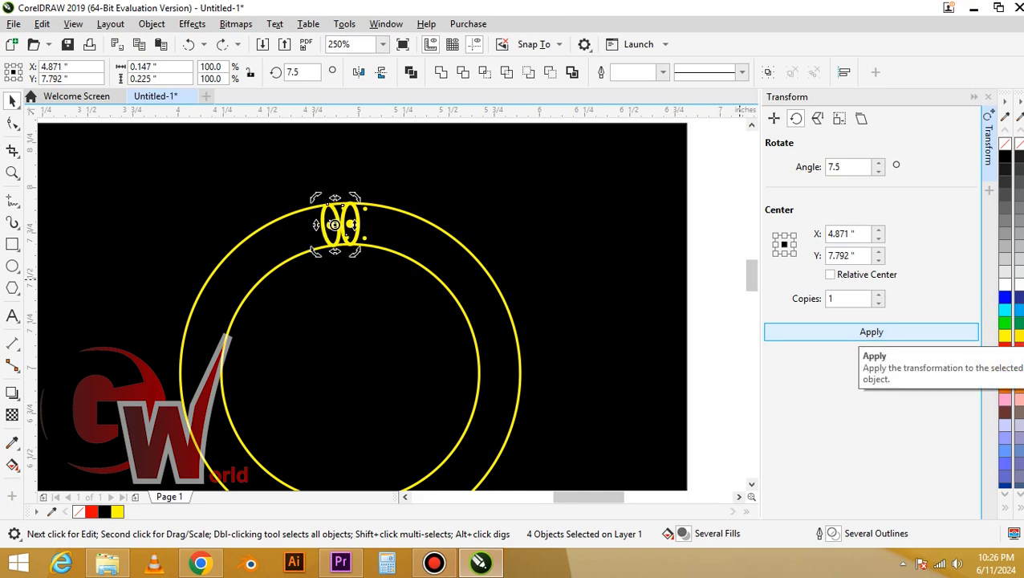
key(ctrl+z)
- Group the ellipse with its three dots and make one 7.5° rotated copy about the large circles' centre
drag(374, 198, 339, 324)
key(ctrl+z)
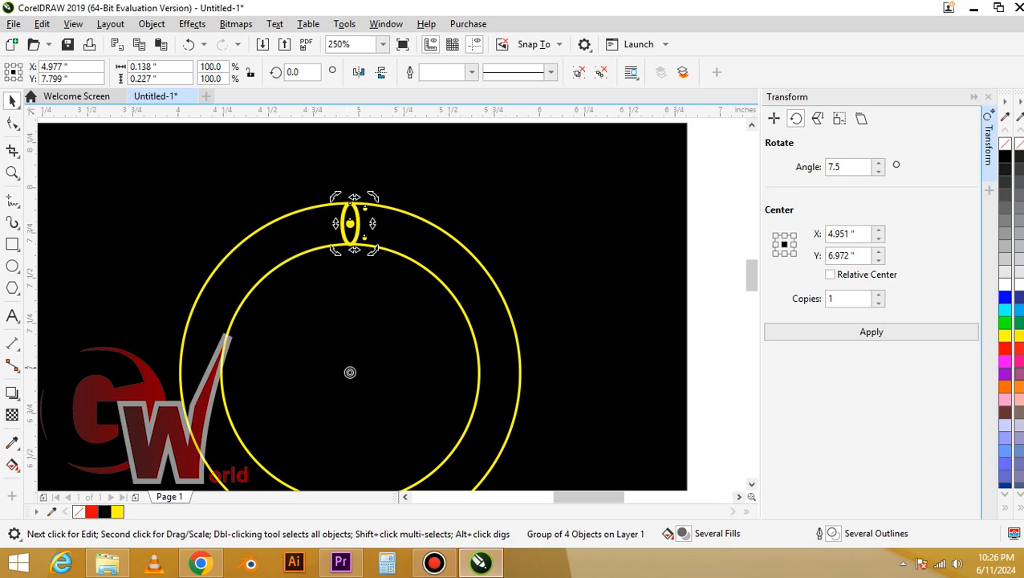
click(861, 332)
- Try seven more 7.5° rotated copies of the group along the ring, and undo them to keep only the first copy
click(860, 331)
click(861, 331)
click(860, 331)
click(860, 332)
click(861, 331)
click(861, 332)
click(861, 332)
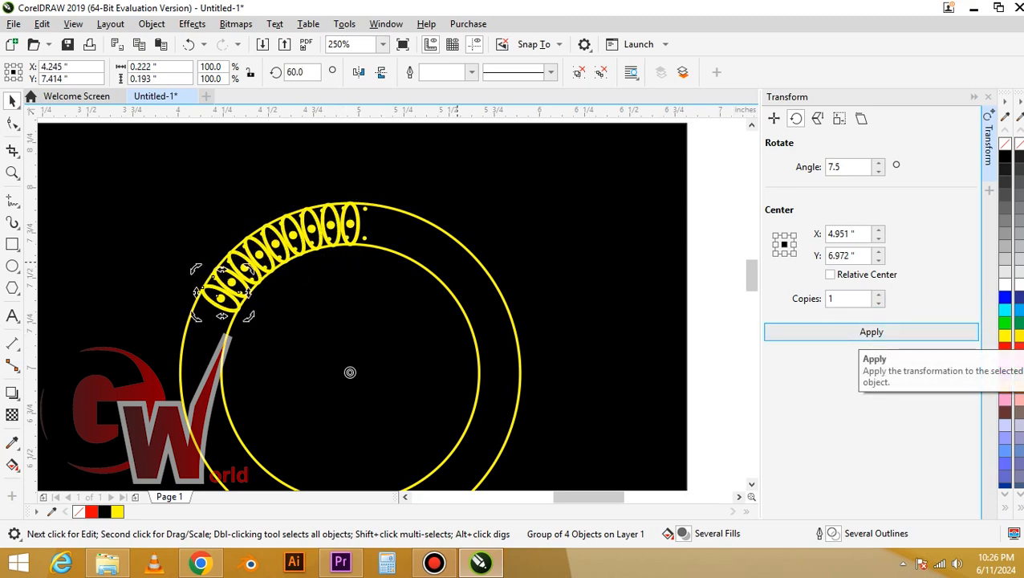
key(ctrl+z)
key(ctrl+z)
key(ctrl+z)
key(ctrl+z)
key(ctrl+z)
key(ctrl+z)
key(ctrl+z)
- Move the rotated copy's upper small dot into the gap between the two ellipses and delete its lower small dot
scroll(346, 224, up, 2)
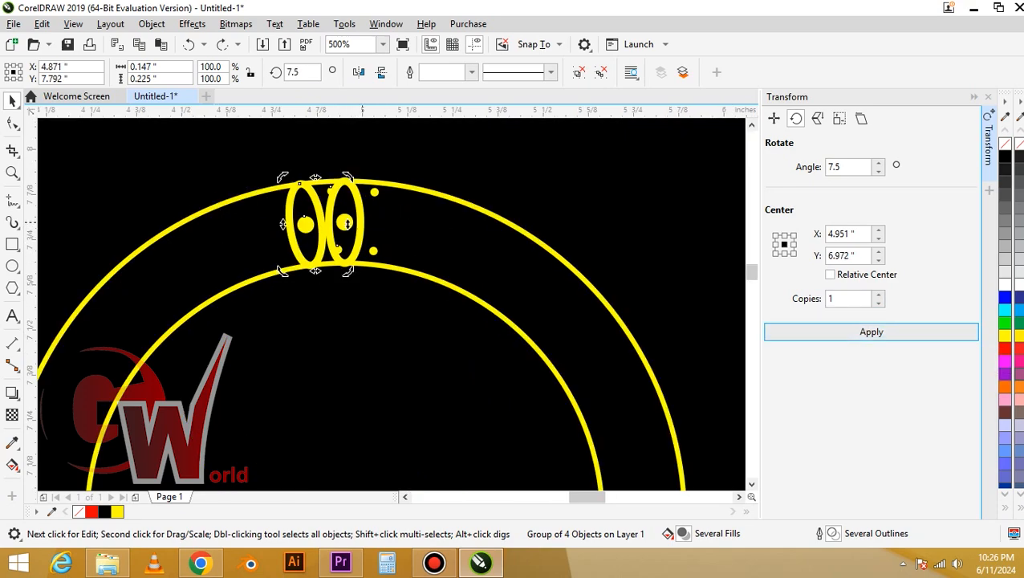
scroll(345, 223, up, 4)
scroll(353, 177, down, 2)
ctrl+click(366, 161)
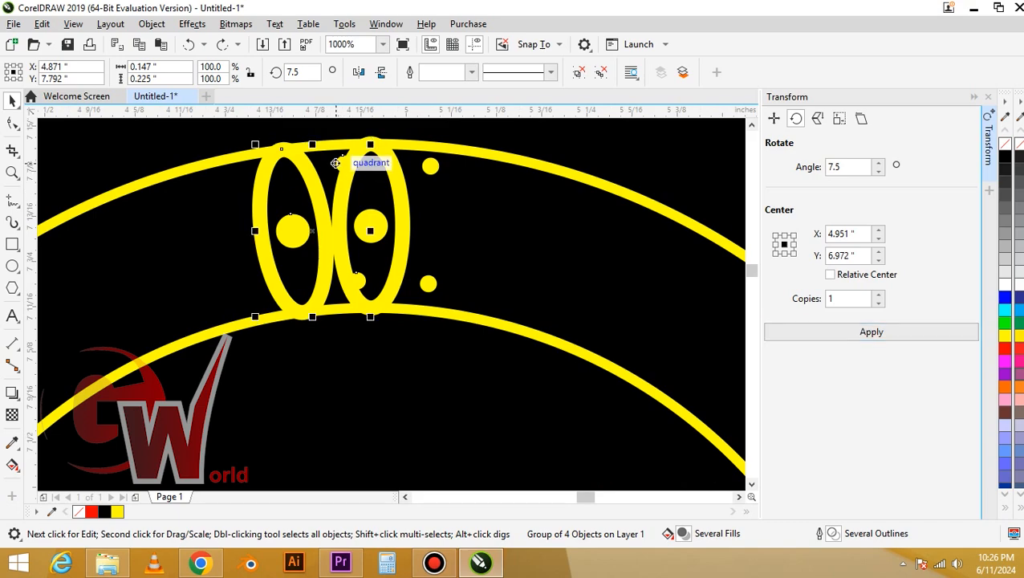
scroll(353, 164, up, 2)
drag(350, 164, 321, 169)
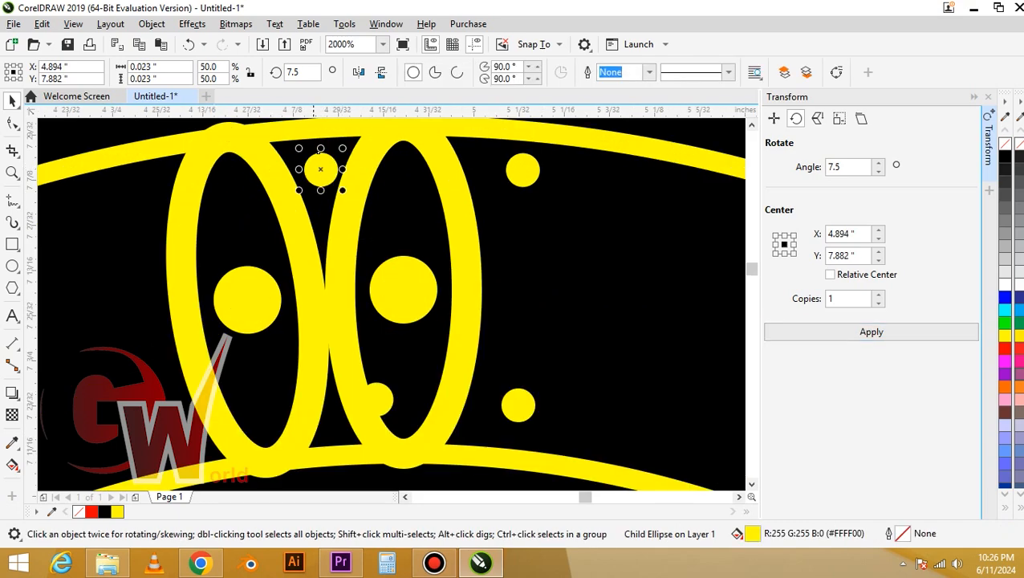
ctrl+click(380, 403)
key(Delete)
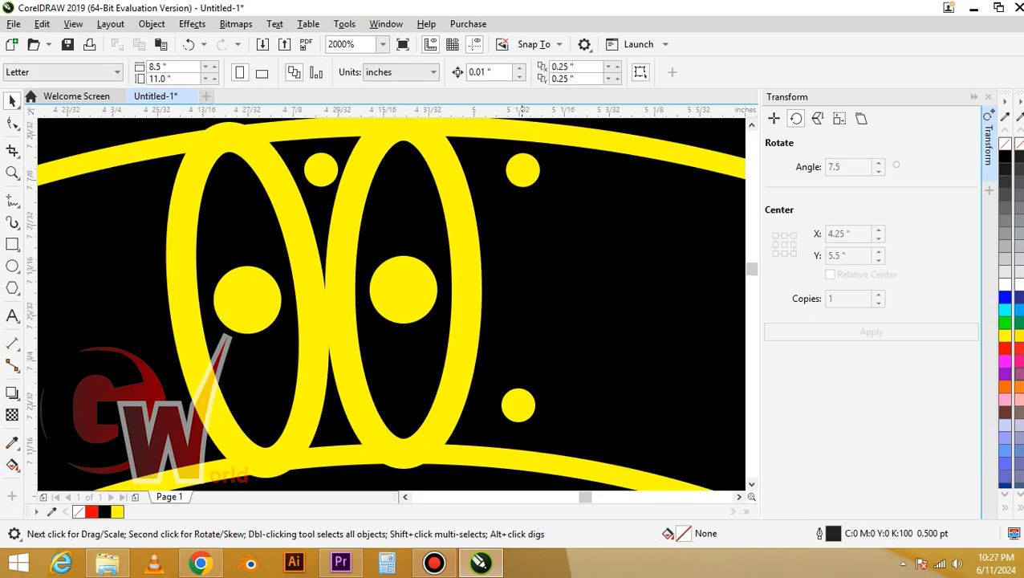
- Delete the original upright ellipse together with its centre dot and two small dots
ctrl+click(518, 406)
key(Delete)
ctrl+click(523, 179)
key(Delete)
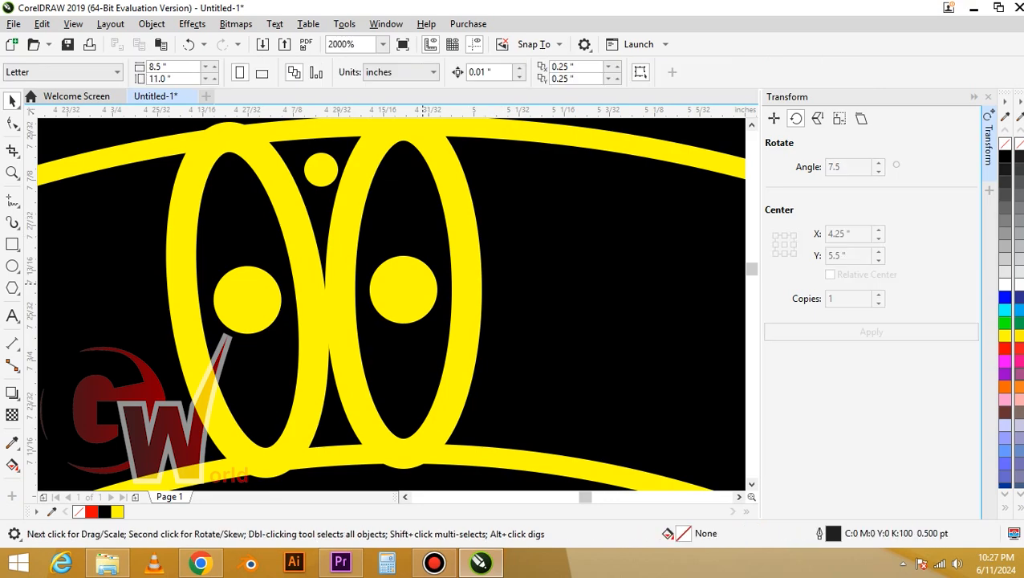
click(351, 215)
scroll(351, 216, down, 2)
key(Delete)
- Repeat 7.5° rotated copies of the ellipse-and-dots group about the circles' centre until the whole ring is filled
click(338, 254)
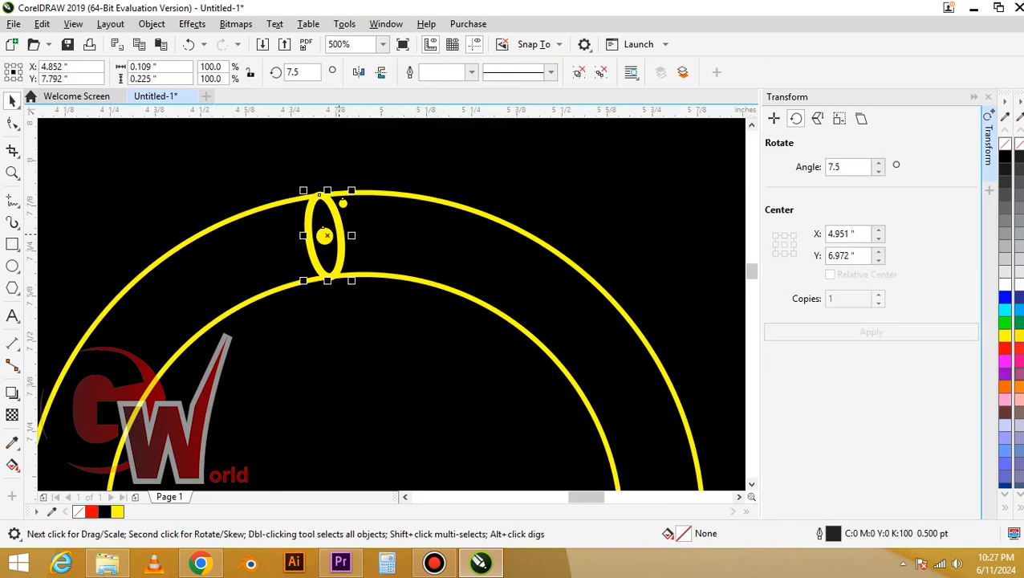
click(848, 332)
click(849, 332)
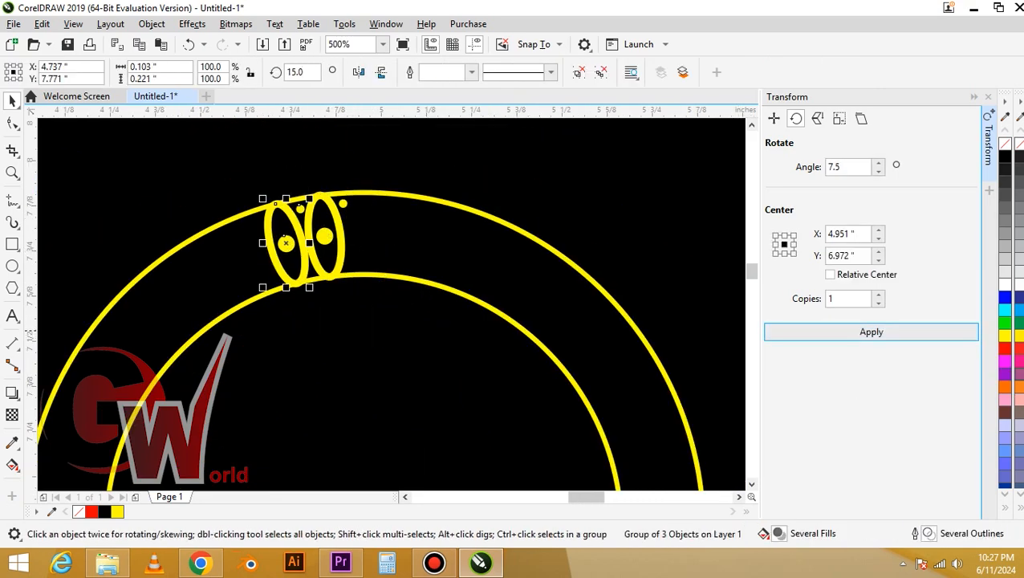
click(848, 332)
click(848, 333)
key(ctrl+r)
key(ctrl+r)
key(ctrl+r)
key(ctrl+r)
key(ctrl+r)
key(ctrl+r)
key(ctrl+r)
key(ctrl+r)
key(ctrl+r)
key(ctrl+r)
key(ctrl+r)
key(ctrl+r)
key(ctrl+r)
key(ctrl+r)
key(ctrl+r)
key(ctrl+r)
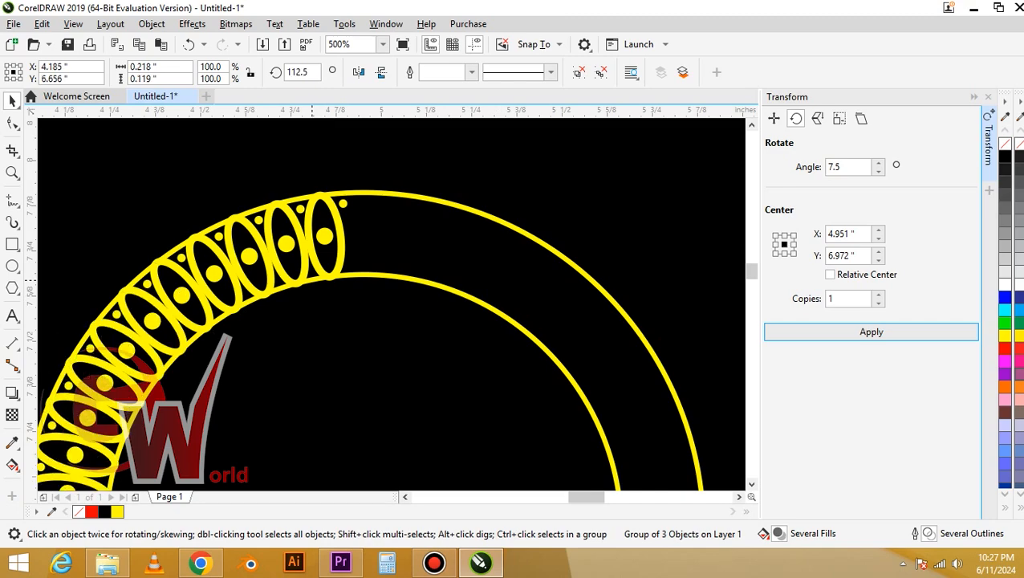
scroll(346, 227, down, 2)
key(ctrl+r)
key(ctrl+r)
key(ctrl+r)
key(ctrl+r)
key(ctrl+r)
key(ctrl+r)
key(ctrl+r)
key(ctrl+r)
key(ctrl+r)
key(ctrl+r)
key(ctrl+r)
key(ctrl+r)
key(ctrl+r)
key(ctrl+r)
key(ctrl+r)
key(ctrl+r)
key(ctrl+r)
key(ctrl+r)
key(ctrl+r)
key(ctrl+r)
key(ctrl+r)
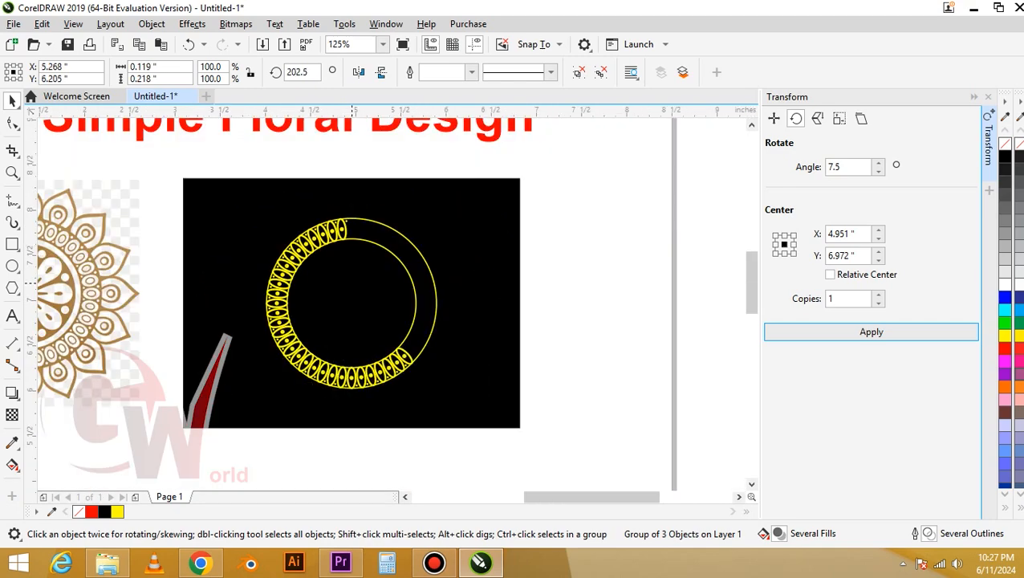
scroll(344, 274, up, 1)
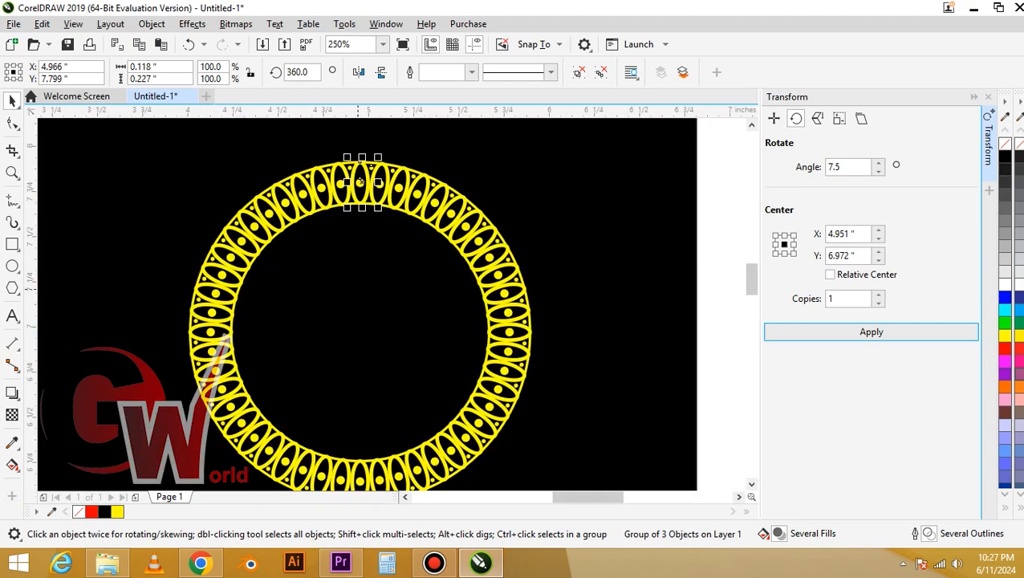
scroll(412, 281, down, 1)
scroll(430, 310, down, 1)
scroll(366, 309, up, 1)
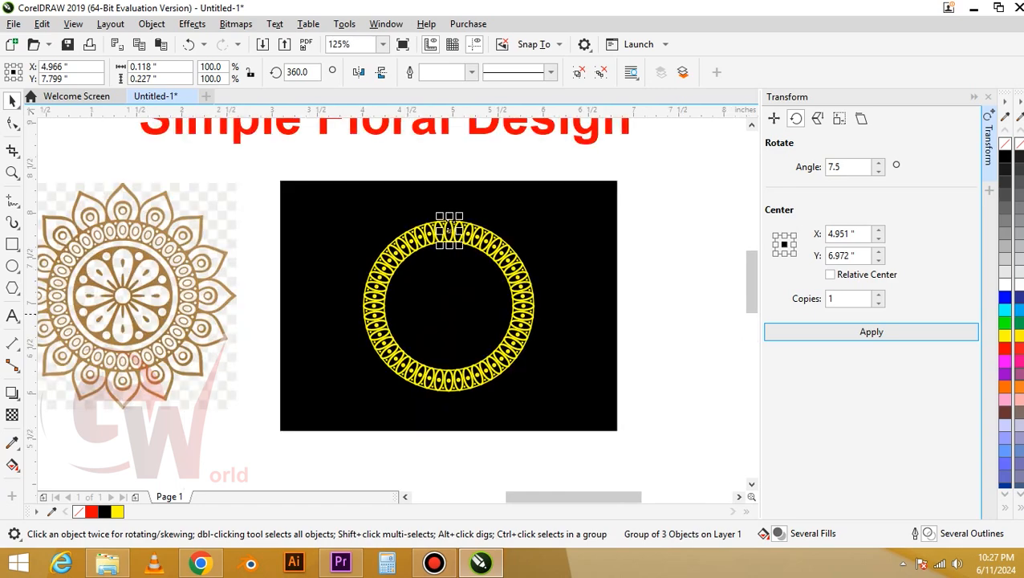
- Duplicate the inner circle concentrically, scaled down to about 1.27 in, and fill the copy yellow
click(384, 306)
drag(448, 237, 448, 244)
right_click(448, 245)
click(1005, 336)
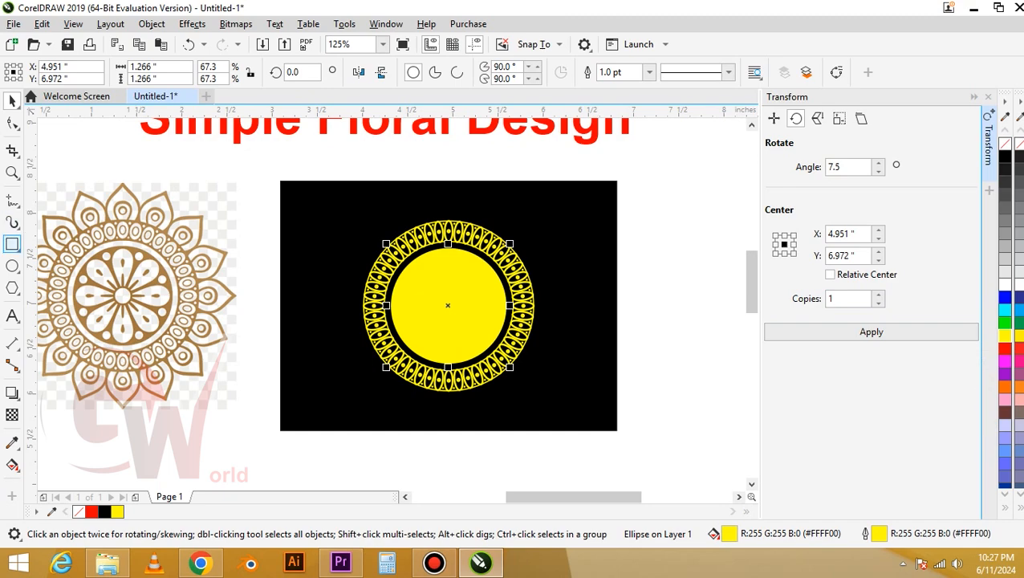
- Draw a narrow ellipse about 0.108 × 0.633 in from the yellow circle's top to its centre, centre it horizontally and convert it to curves
key(F7)
mouse_move(440, 250)
mouse_down()
mouse_move(453, 296)
mouse_move(443, 312)
mouse_up()
key(space)
shift+click(466, 309)
key(c)
click(451, 298)
scroll(451, 298, up, 2)
right_click(445, 312)
click(477, 131)
scroll(439, 224, down, 1)
scroll(442, 224, up, 1)
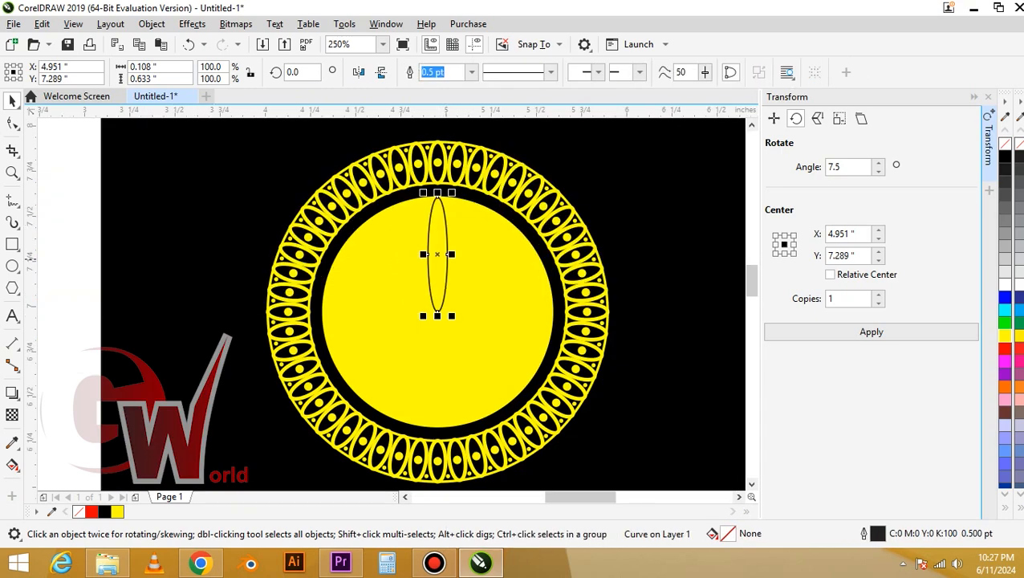
- Reshape the ellipse into a teardrop petal about 0.146 in wide, with a sharp point at the circle's centre
key(F10)
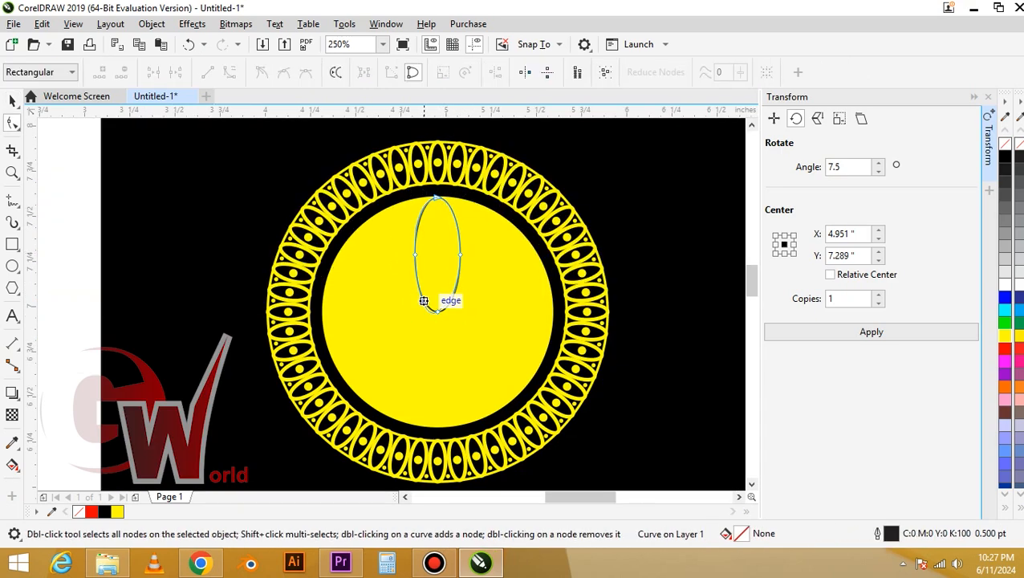
drag(424, 300, 452, 323)
key(ctrl+z)
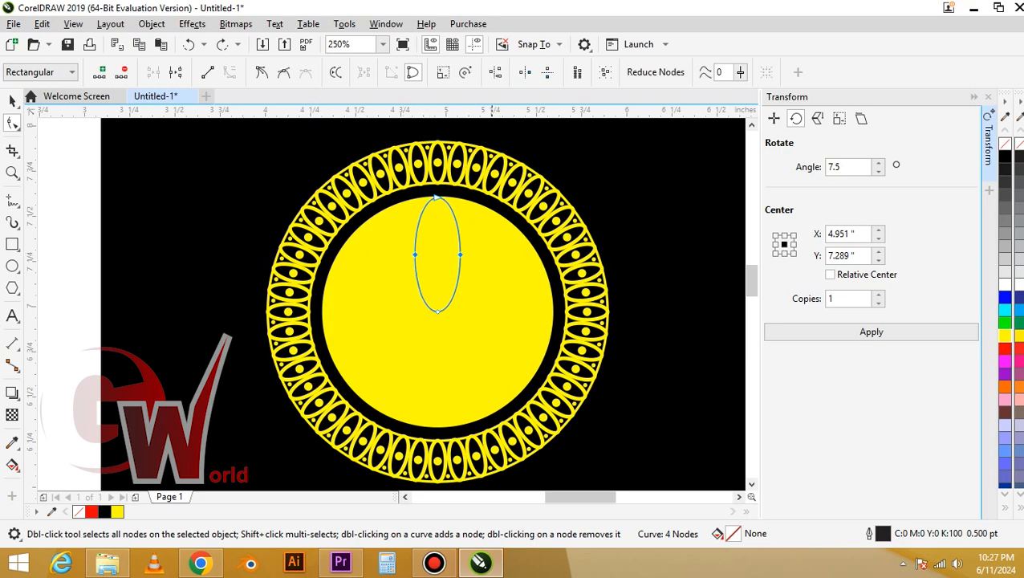
click(436, 310)
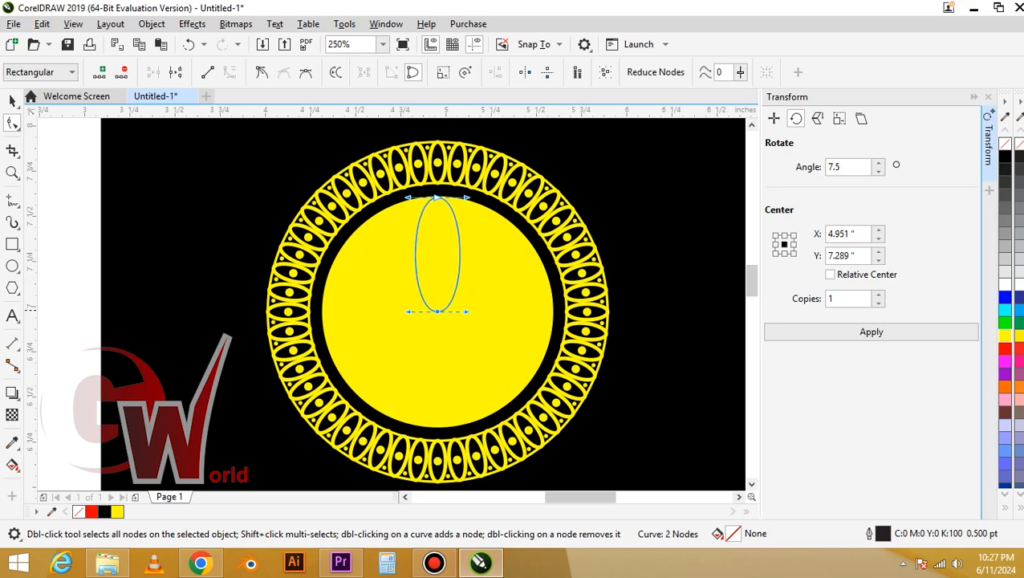
mouse_move(437, 310)
mouse_down()
mouse_move(411, 309)
mouse_move(437, 310)
mouse_up()
key(space)
click(437, 312)
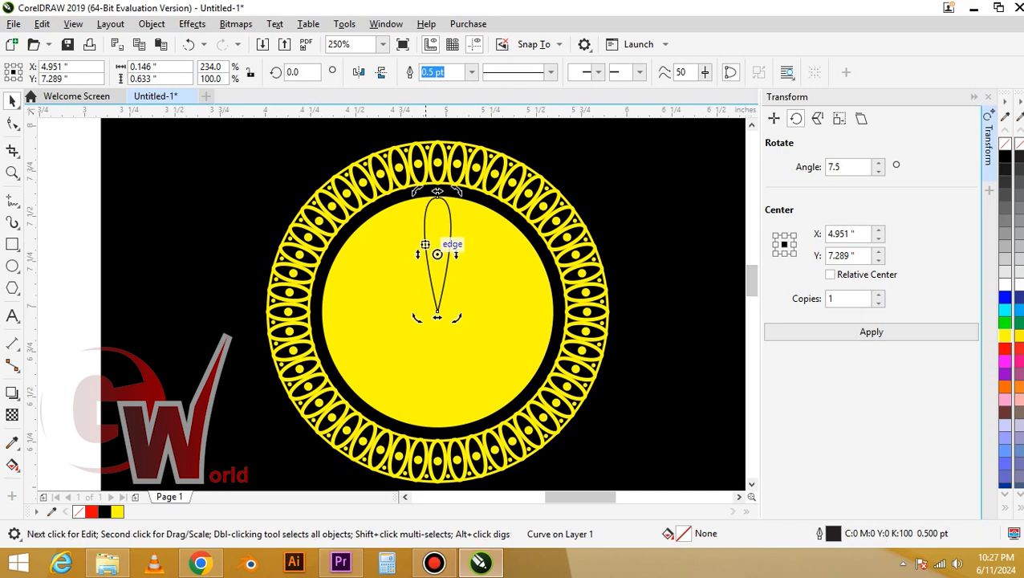
- Move the petal's rotation centre to its lower tip and make one 15° rotated copy
drag(436, 254, 447, 307)
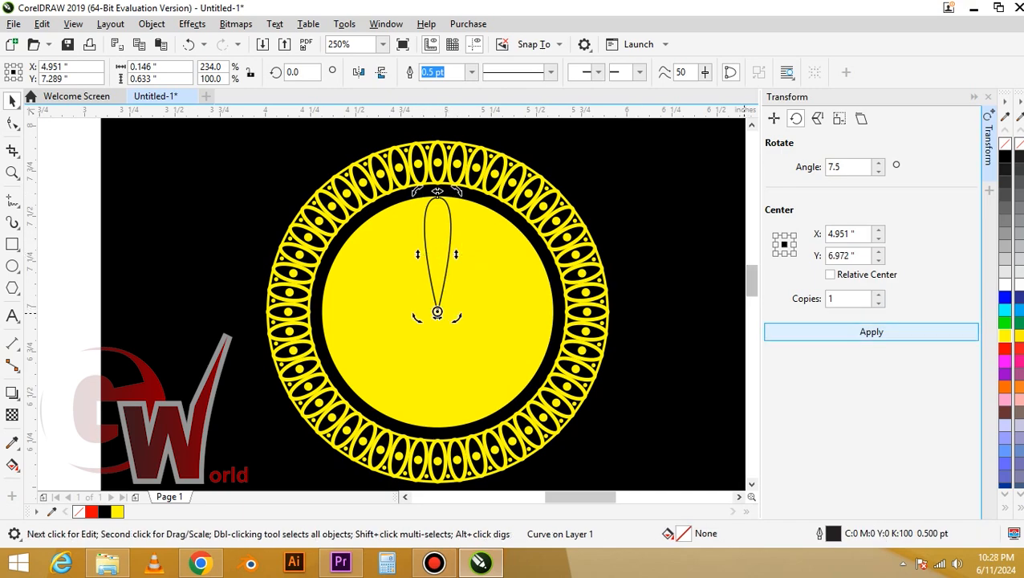
click(839, 167)
text(15)
key(Return)
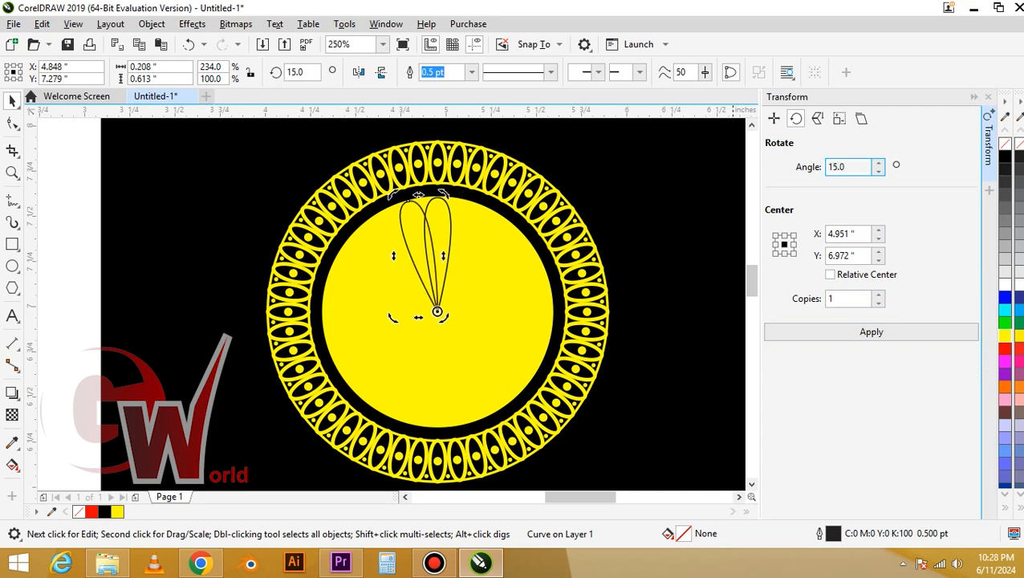
- Make a 22.5° rotated copy of the second petal and remove the original upright petal
text(22.5)
key(Return)
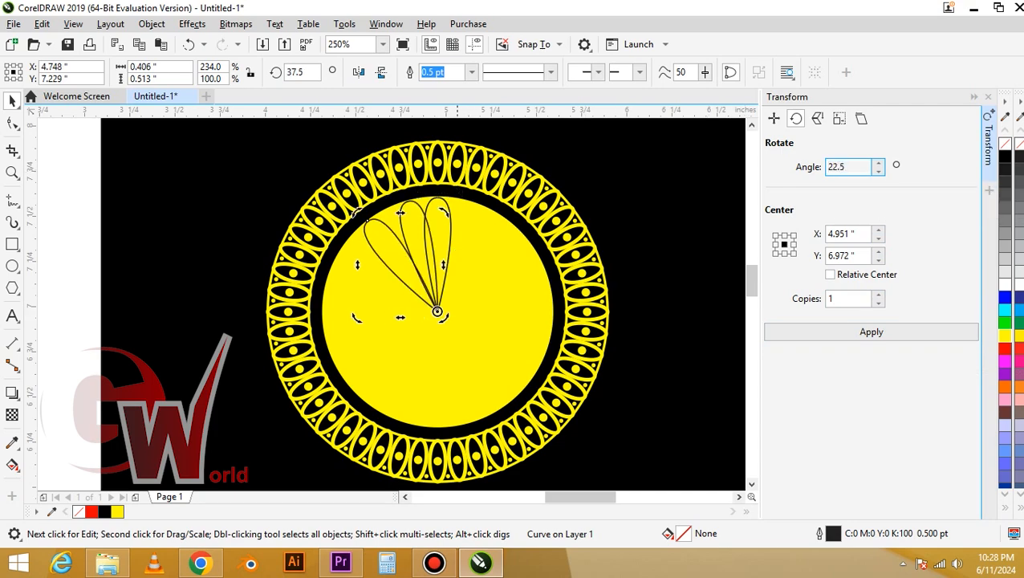
key(ctrl+z)
key(ctrl+z)
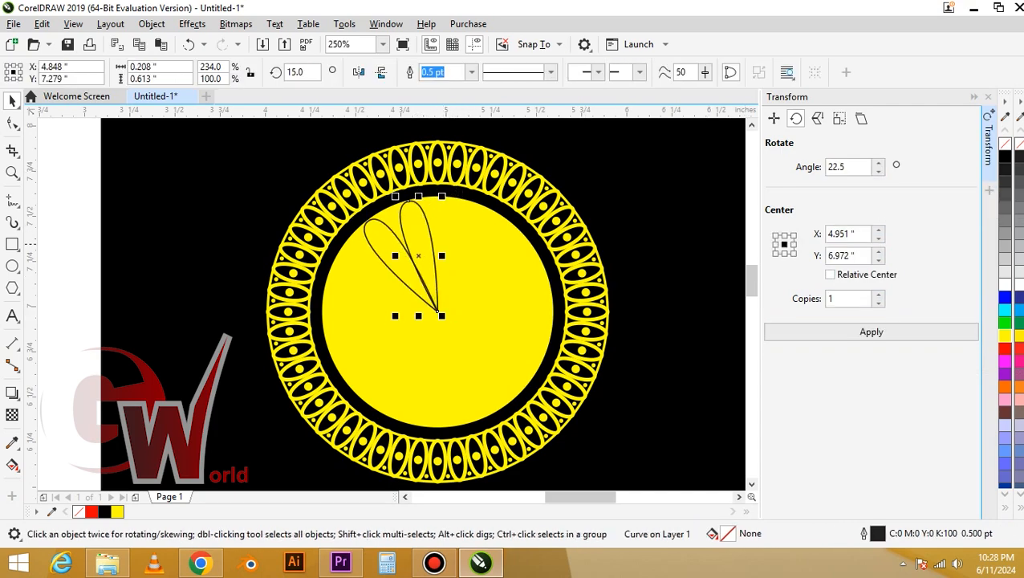
- Continue the 22.5° rotated petal copies until they go all the way around the yellow circle
click(871, 331)
click(871, 332)
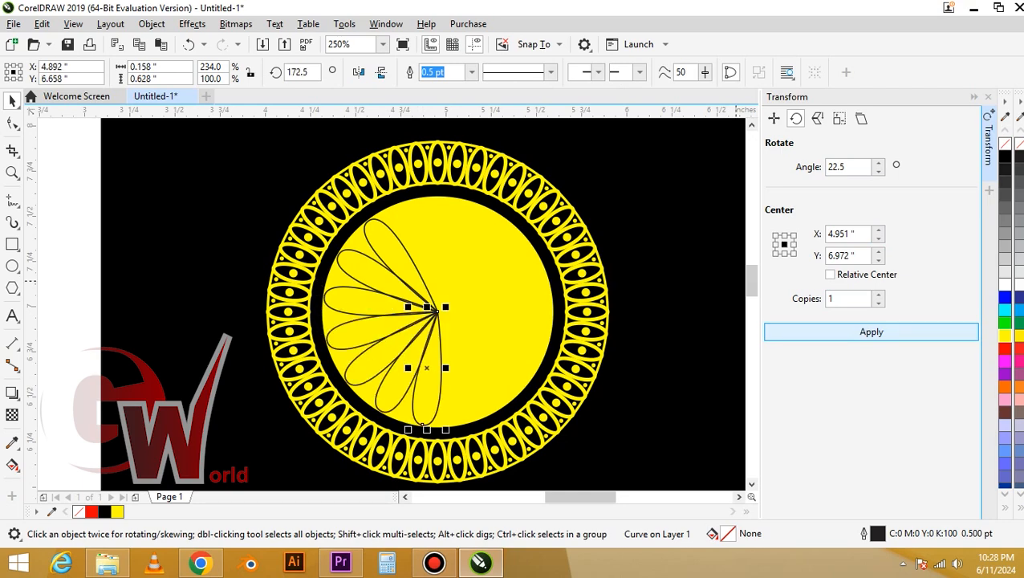
click(870, 332)
click(871, 331)
click(871, 331)
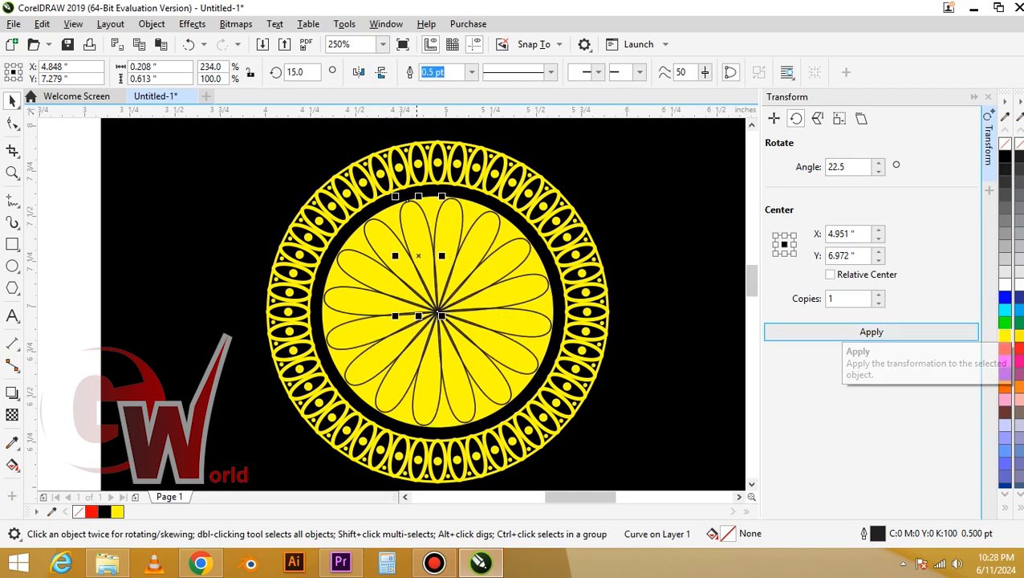
- Select all the petals without the background, ring and yellow circle, fill them black and remove their outlines
key(ctrl+a)
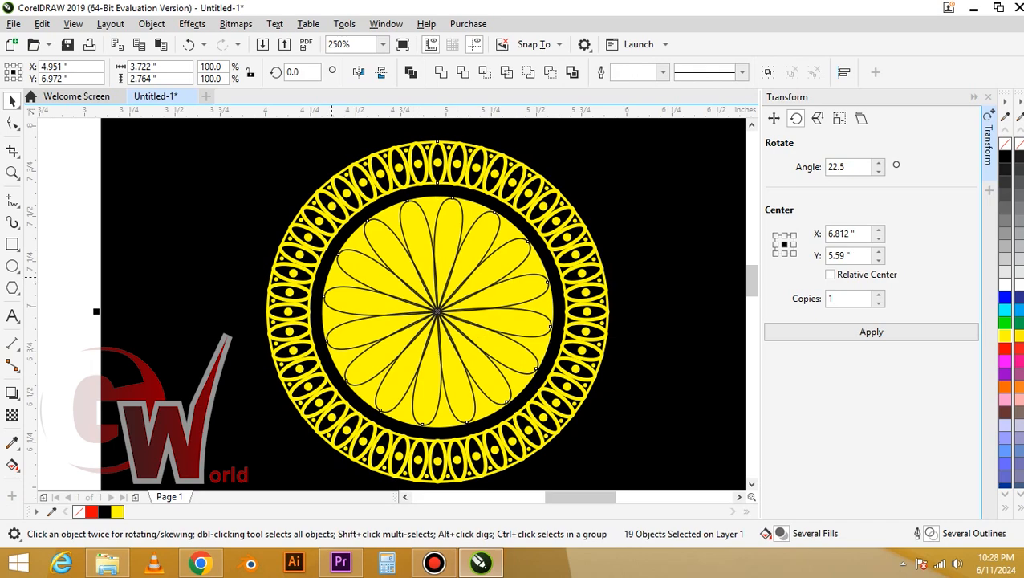
shift+click(229, 270)
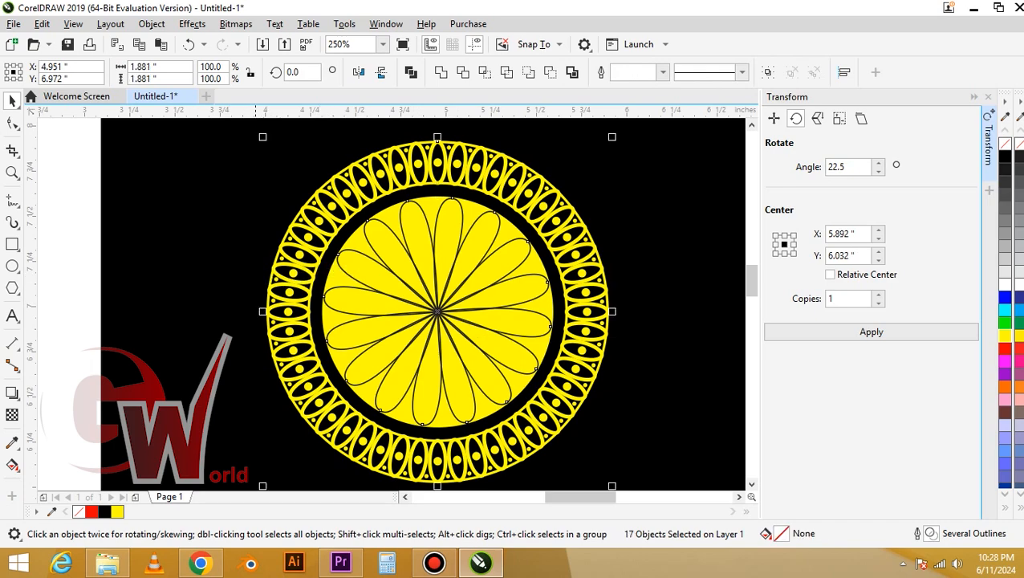
shift+click(306, 347)
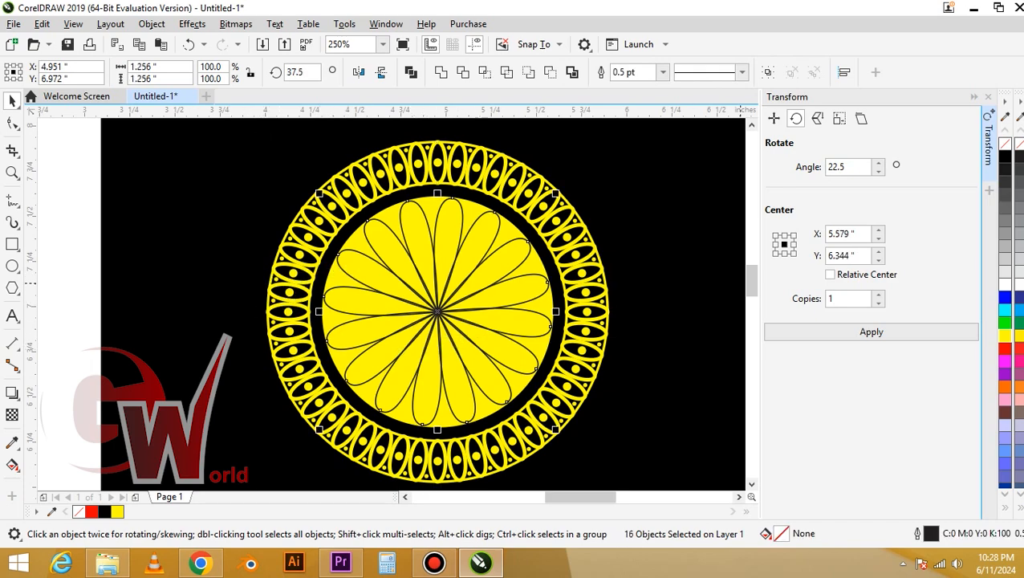
click(1004, 155)
right_click(1004, 143)
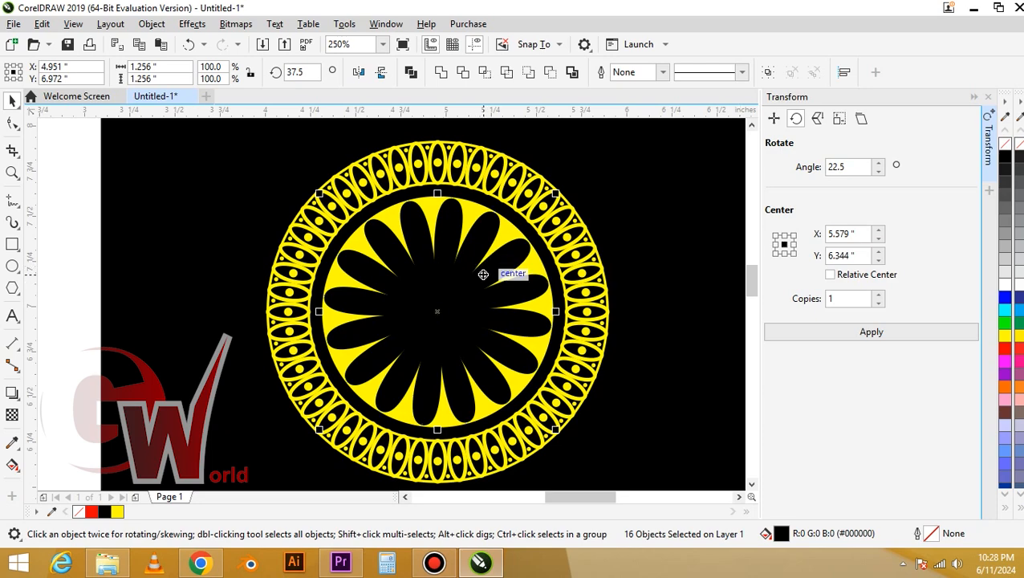
scroll(482, 272, down, 1)
key(Escape)
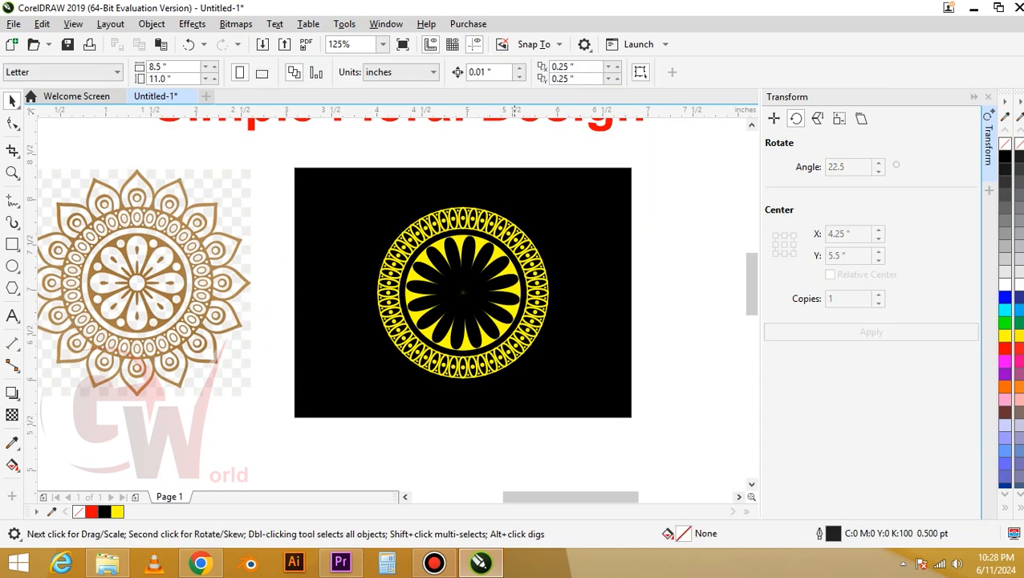
- Draw a straight line about 0.4 in long from the mandala's centre up into the 15° petal and colour it yellow
scroll(461, 255, up, 1)
click(475, 259)
scroll(477, 260, up, 1)
scroll(426, 228, down, 1)
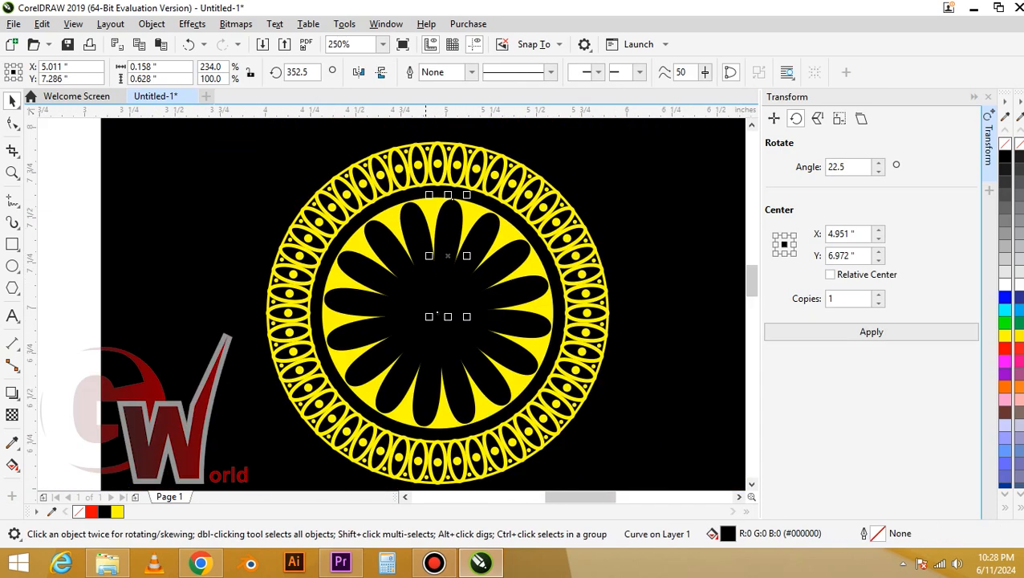
click(431, 247)
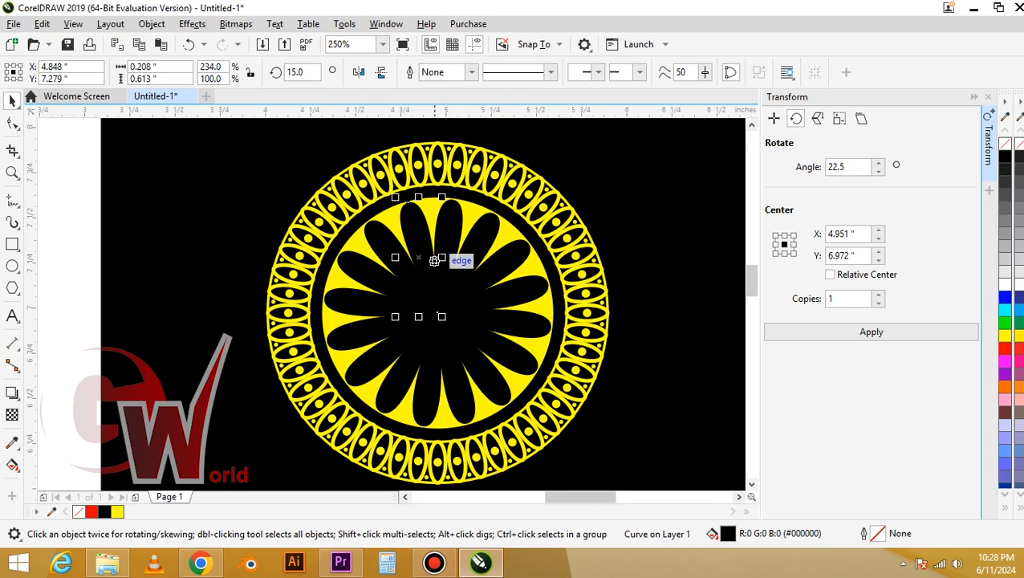
key(F5)
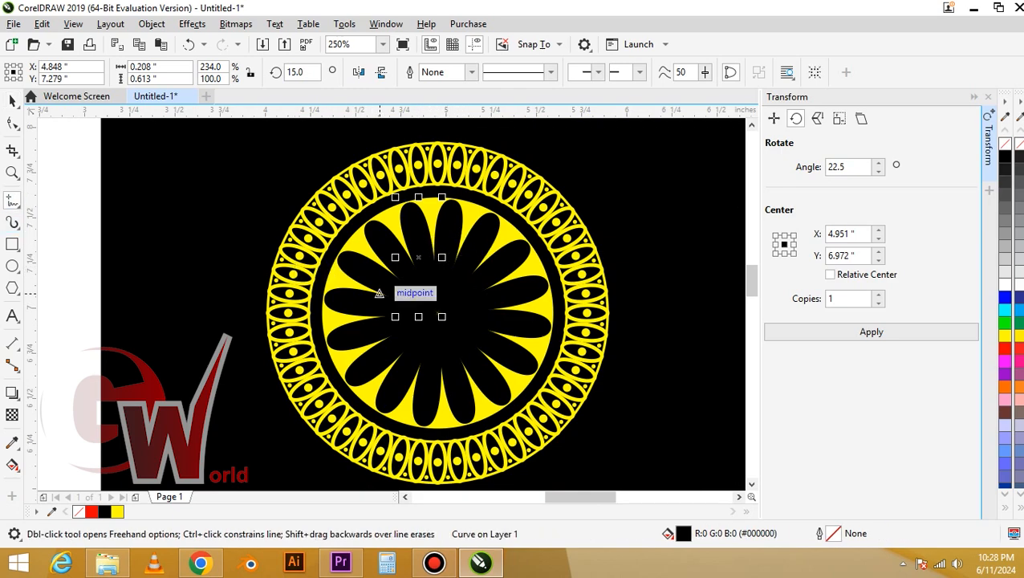
click(434, 312)
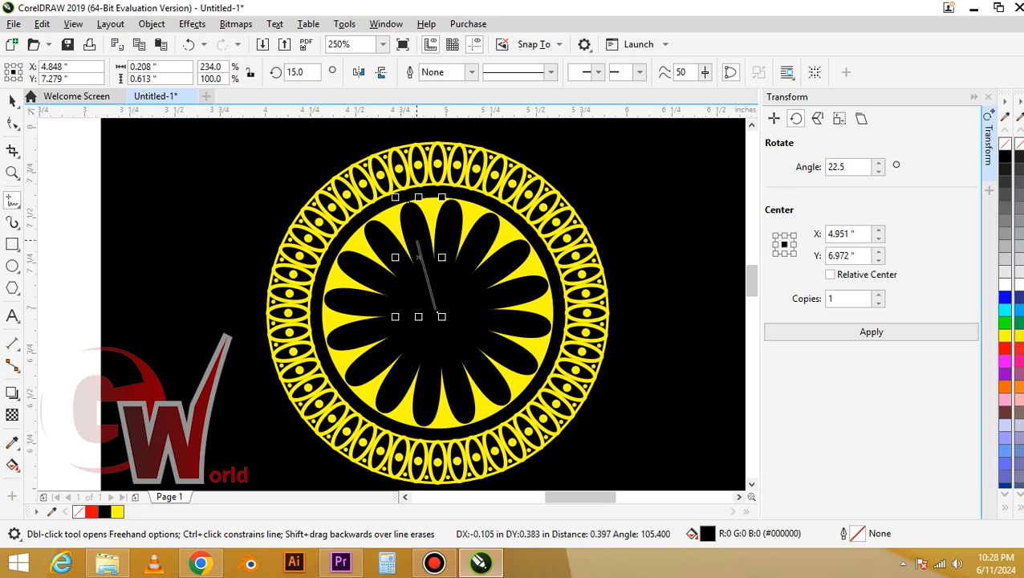
click(415, 235)
key(space)
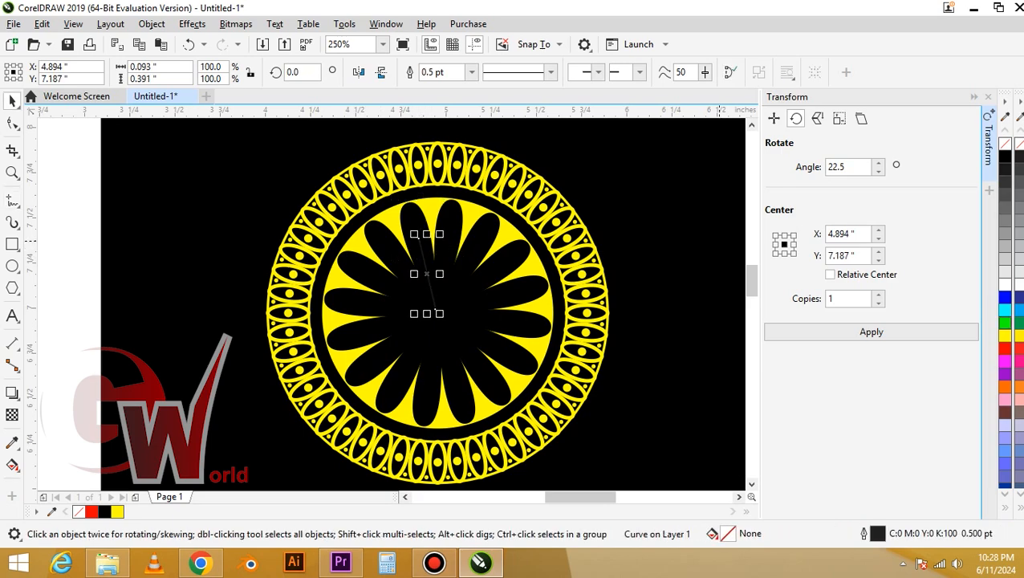
right_click(1005, 335)
scroll(432, 276, up, 1)
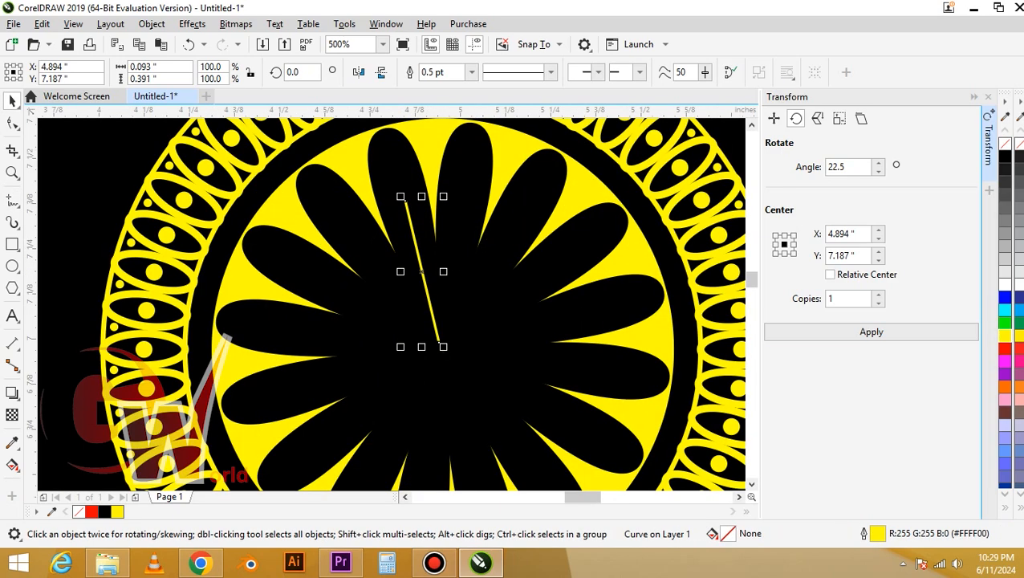
- Apply an Artistic Media preset stroke to the straight line so it becomes a tapered teardrop
click(12, 222)
click(203, 71)
click(184, 42)
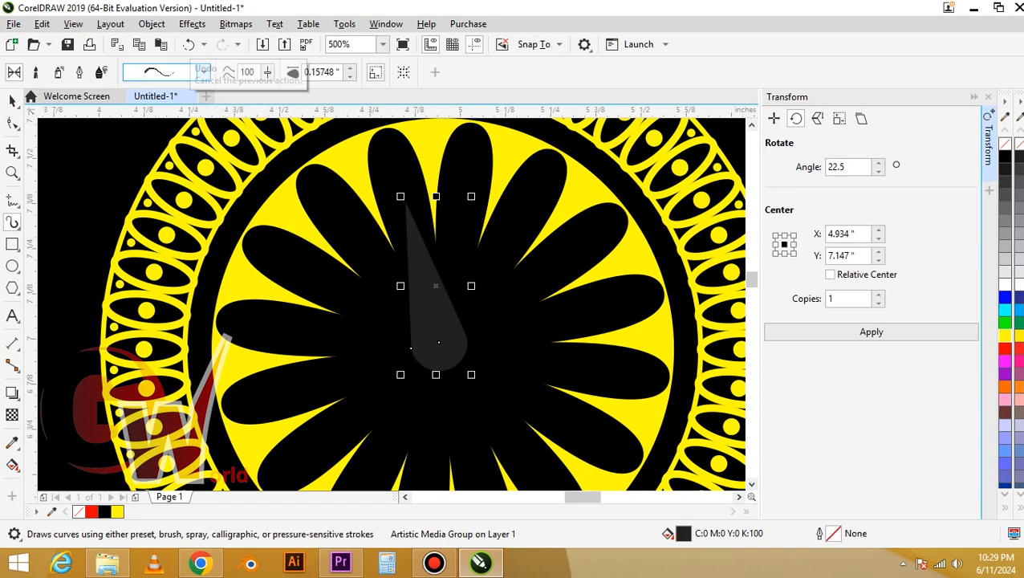
click(203, 71)
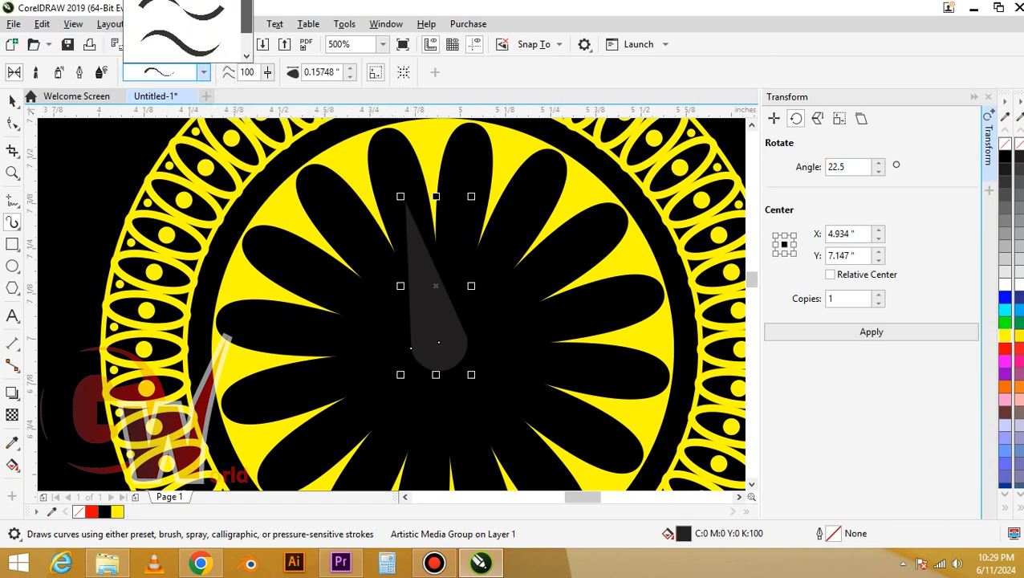
scroll(182, 42, up, 2)
click(182, 45)
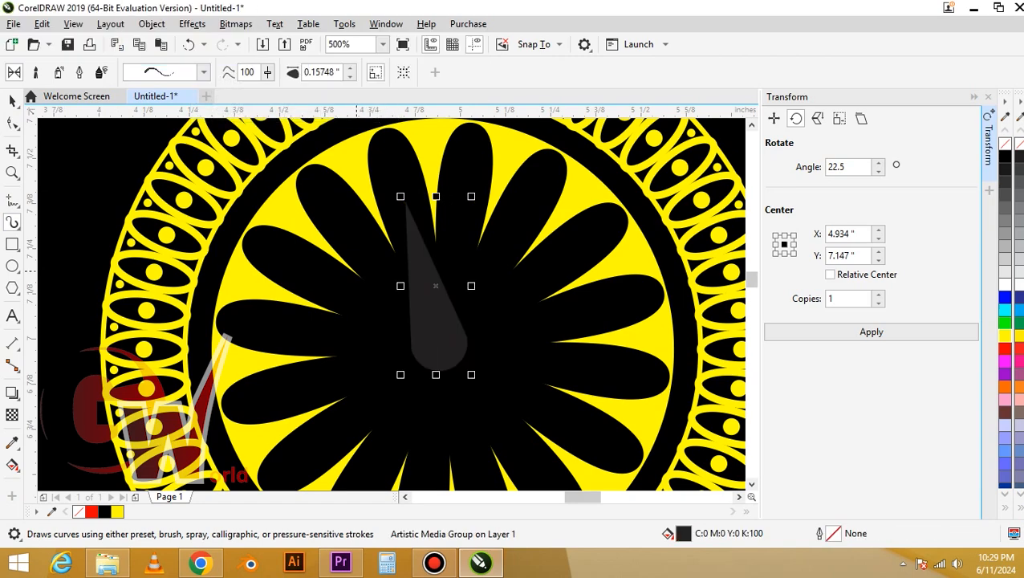
scroll(260, 230, down, 2)
scroll(259, 230, up, 1)
click(203, 71)
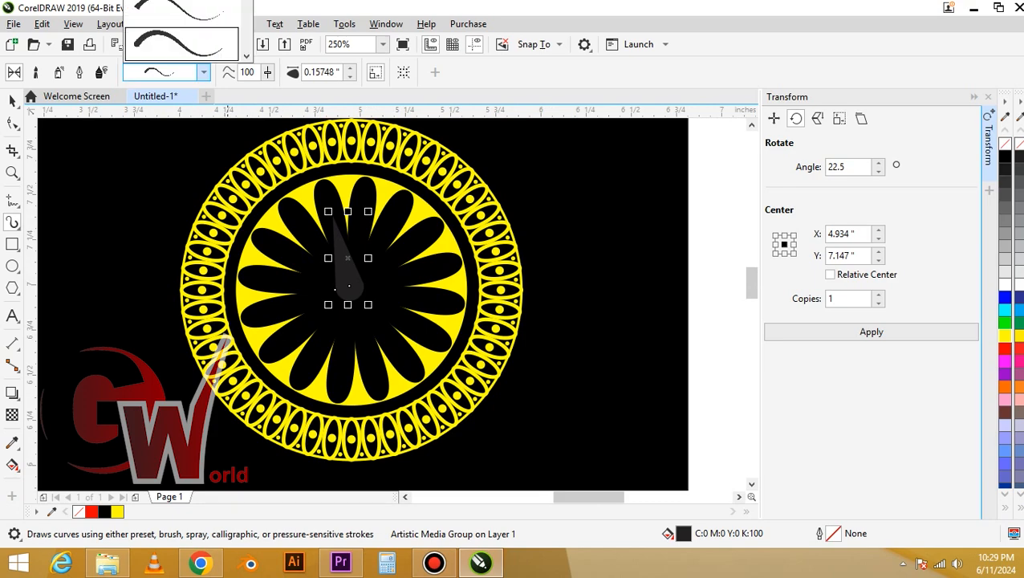
scroll(182, 44, down, 1)
click(182, 44)
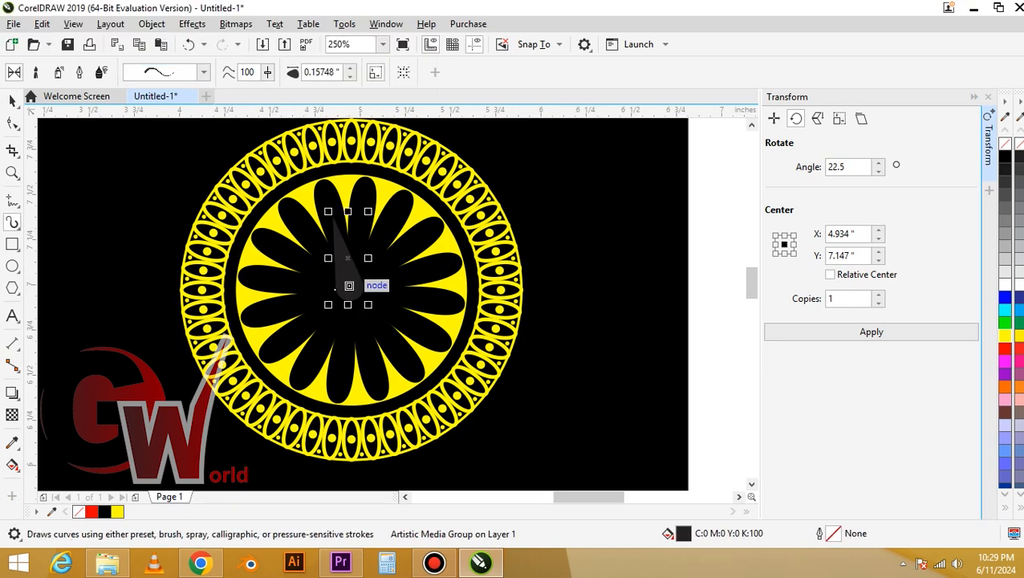
- Mirror the dark teardrop horizontally and vertically so its round end faces outward
key(space)
click(499, 352)
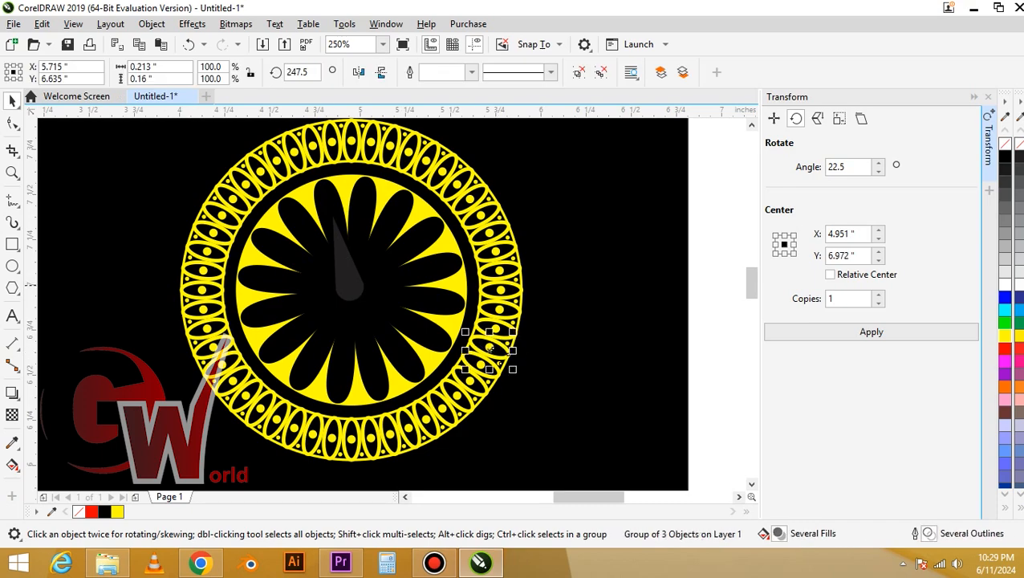
click(348, 283)
click(375, 72)
click(529, 286)
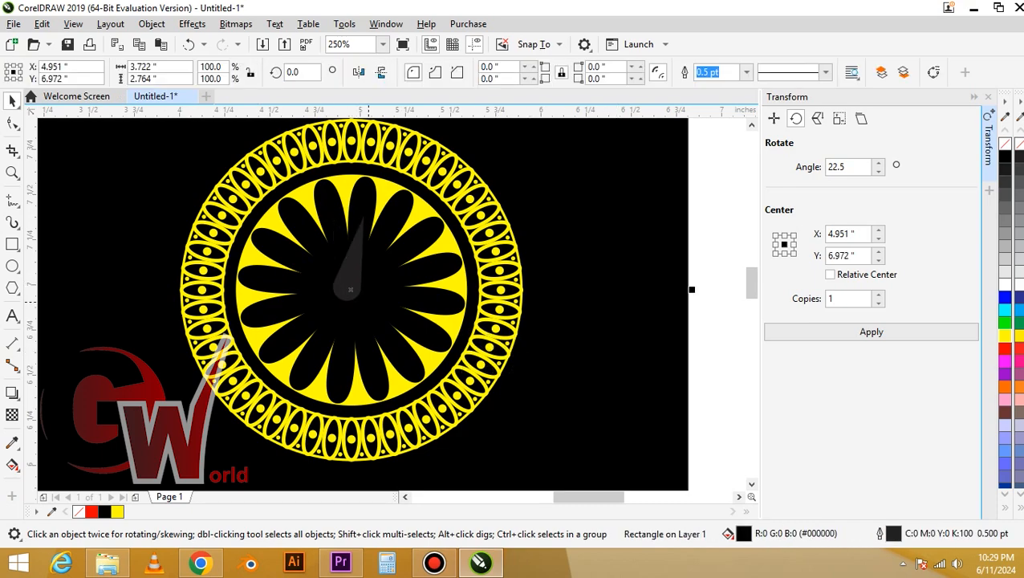
click(350, 281)
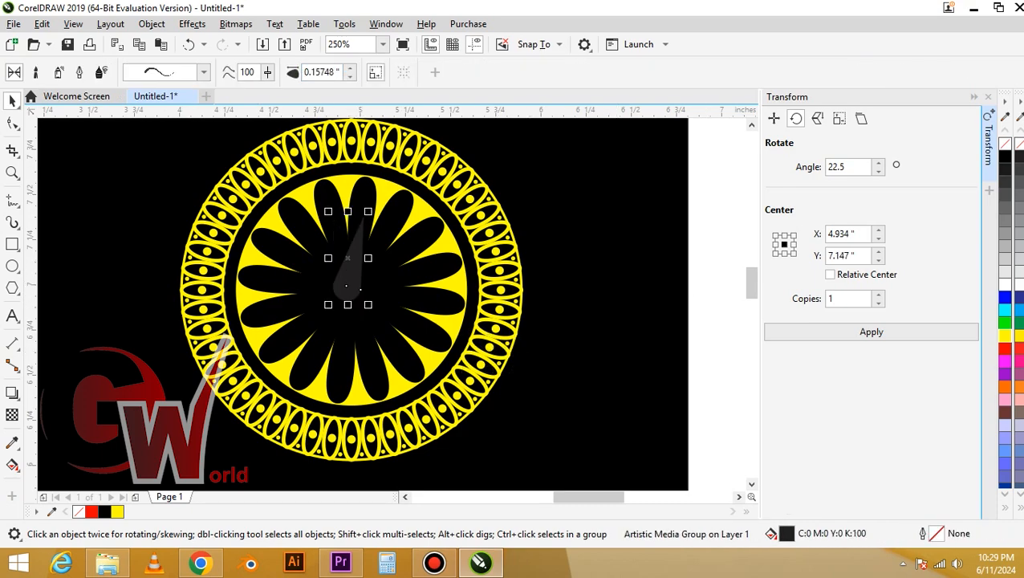
key(Escape)
click(349, 283)
click(374, 78)
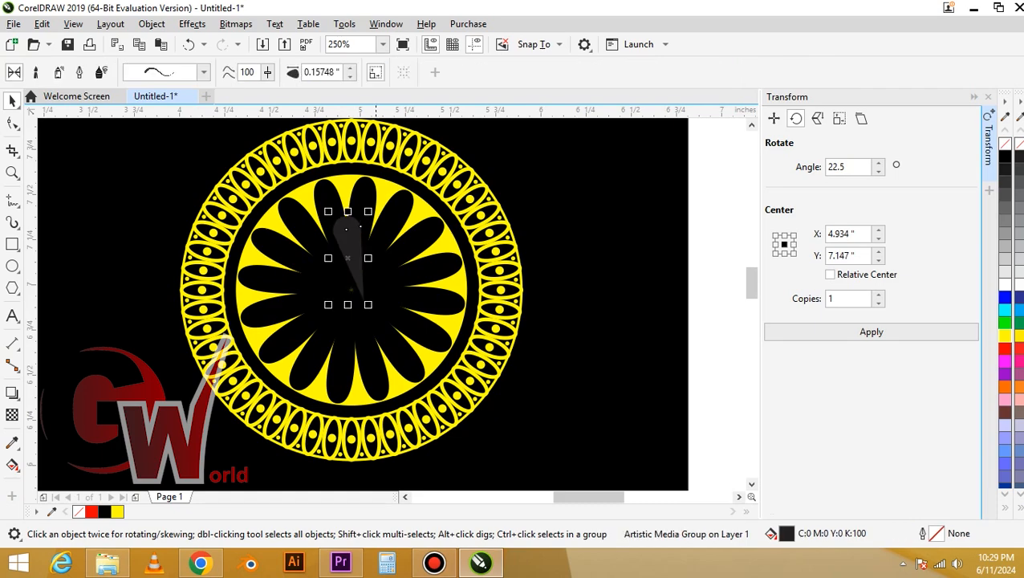
- Move the teardrop and adjust its lower end node so the pointed tip sits on the mandala's centre
scroll(354, 235, up, 2)
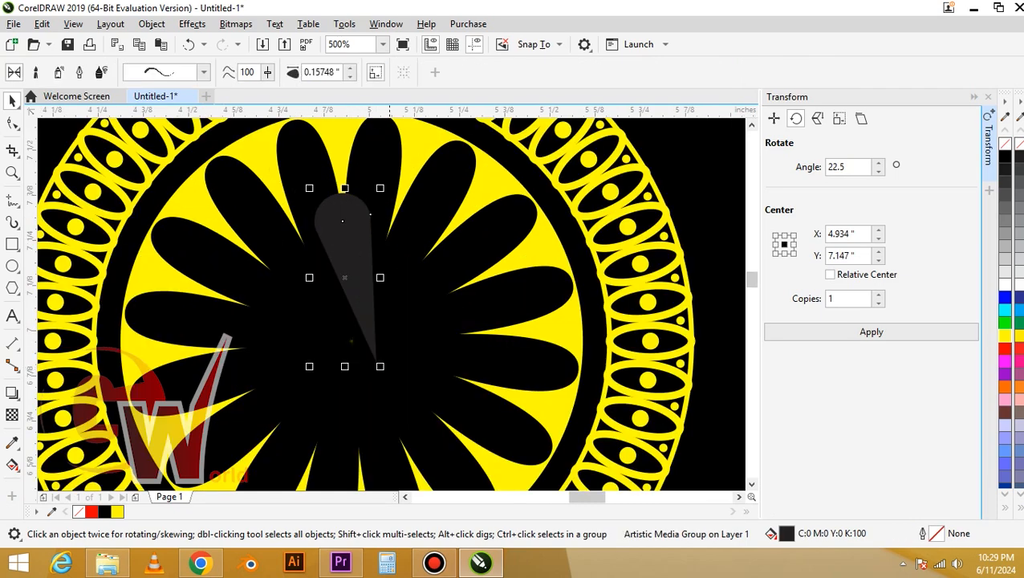
key(F12)
key(Escape)
alt+click(355, 276)
alt+click(355, 277)
drag(354, 268, 334, 262)
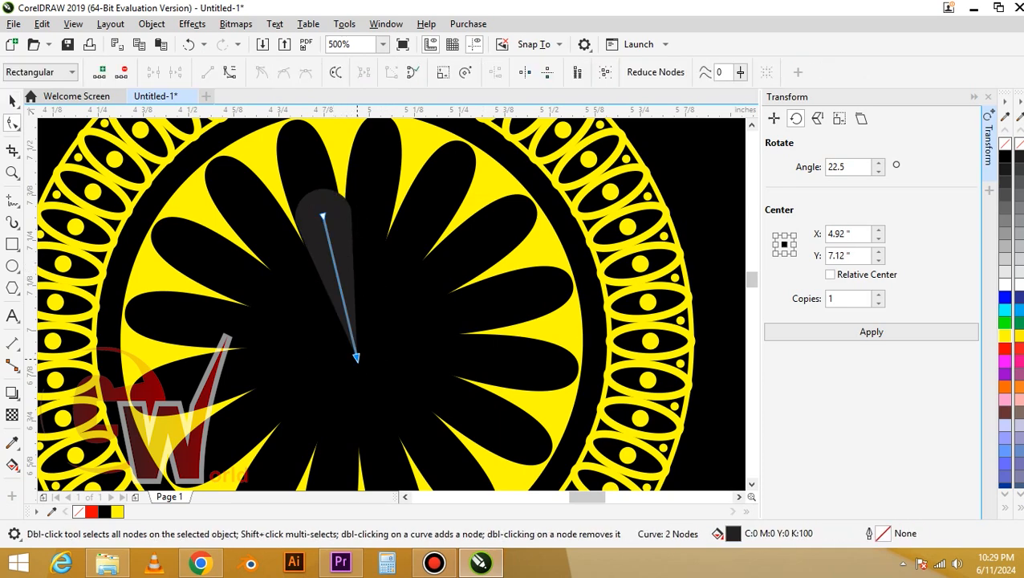
mouse_move(357, 358)
mouse_down()
mouse_move(354, 336)
mouse_move(314, 333)
mouse_move(352, 340)
mouse_up()
key(Escape)
key(space)
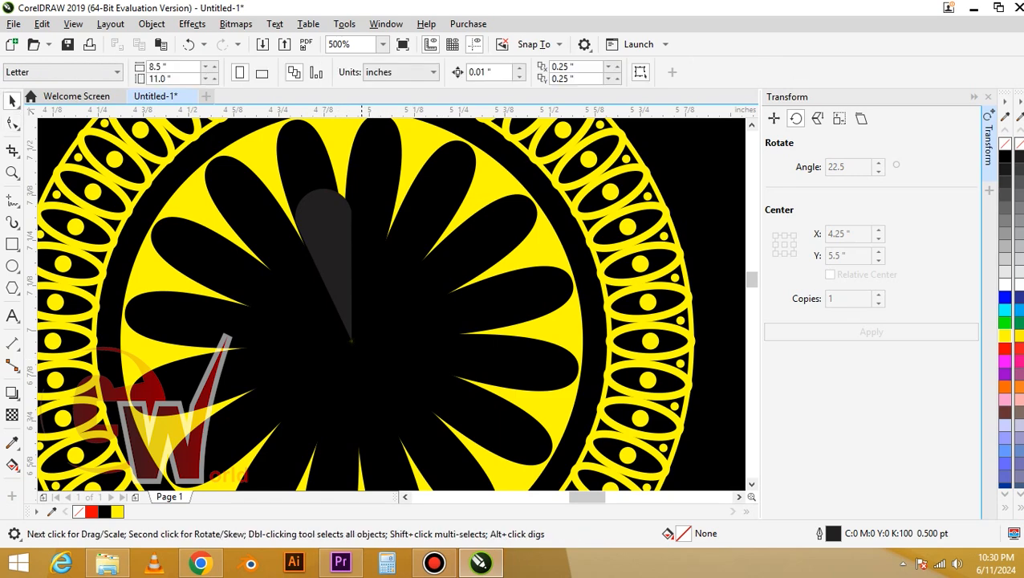
- Shrink the teardrop to about 0.25 in tall and fill it yellow
click(333, 221)
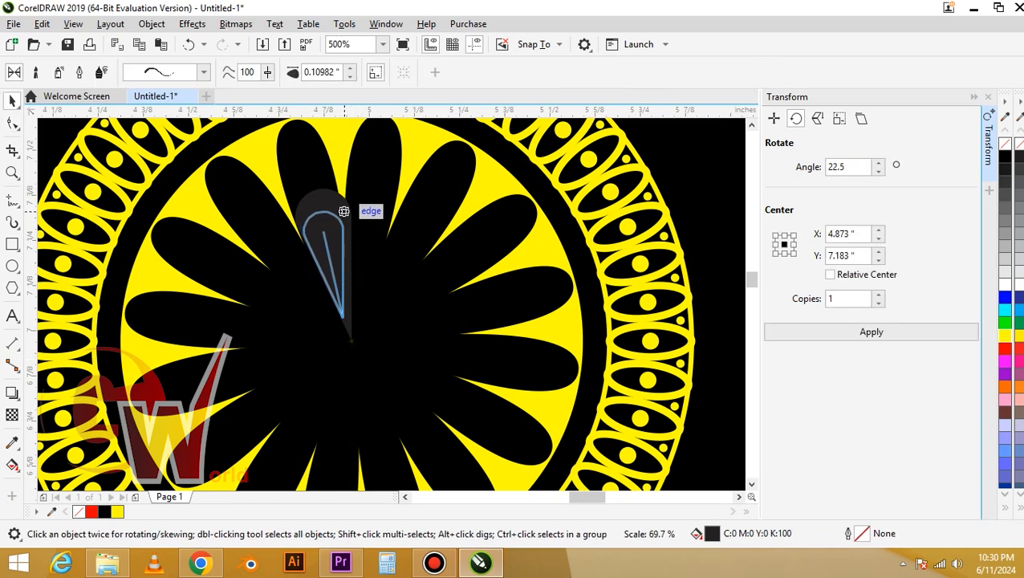
click(1004, 335)
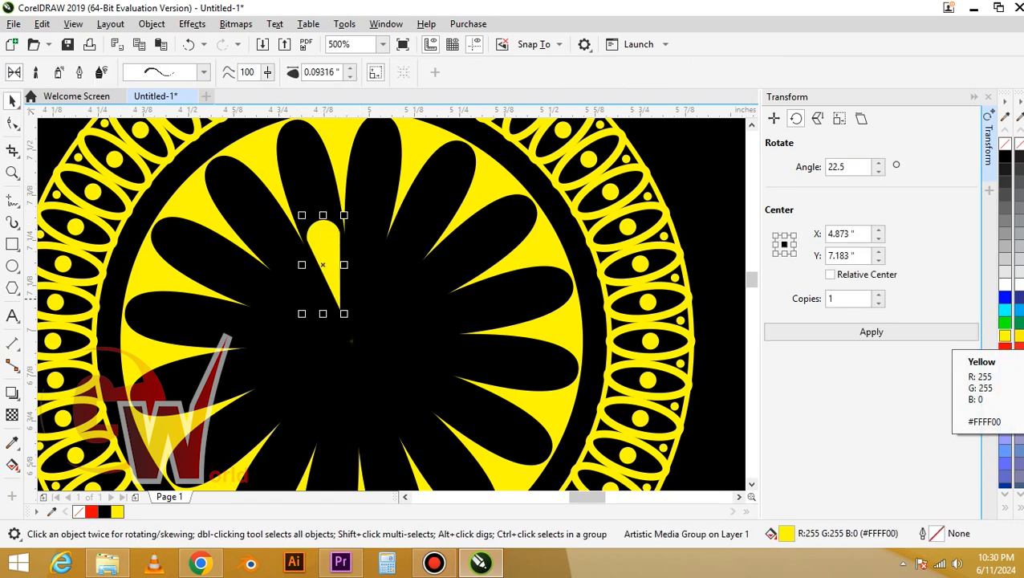
- Break the teardrop's artistic media apart and group the resulting pieces
click(323, 237)
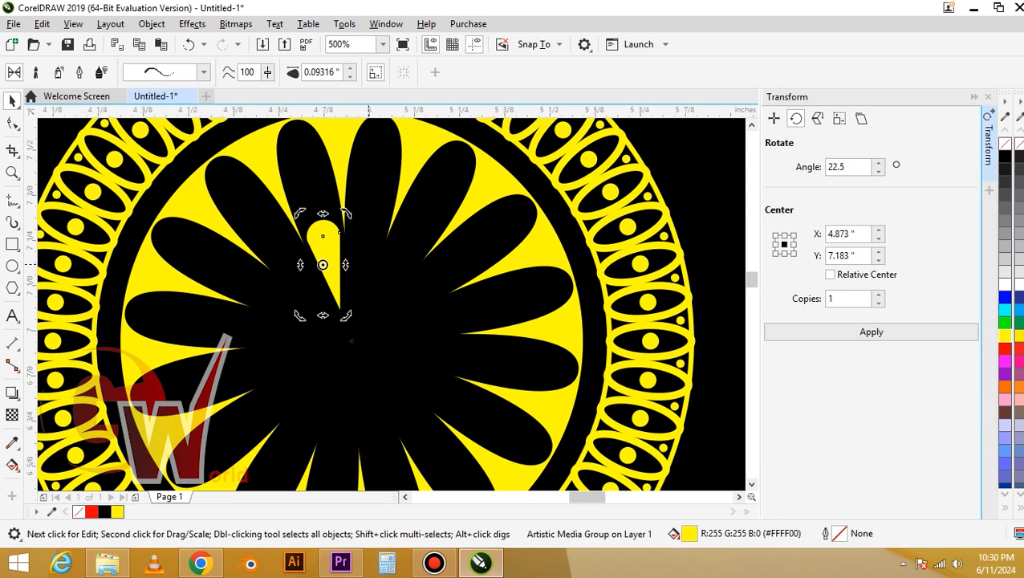
key(ctrl+k)
key(ctrl+g)
click(340, 255)
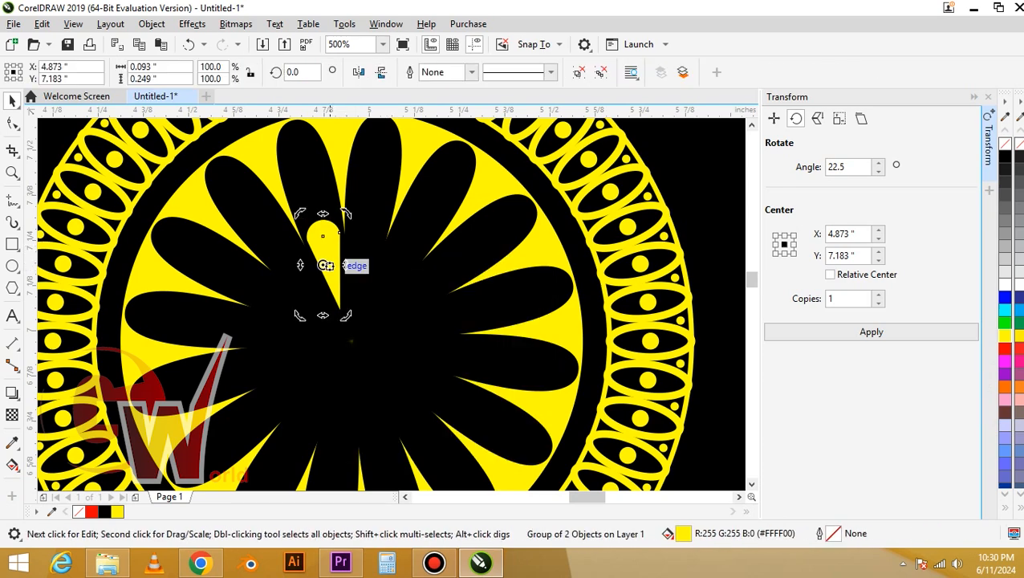
- Place the teardrop's rotation centre on the mandala's centre and make 22.5° rotated copies all the way around
drag(323, 265, 351, 340)
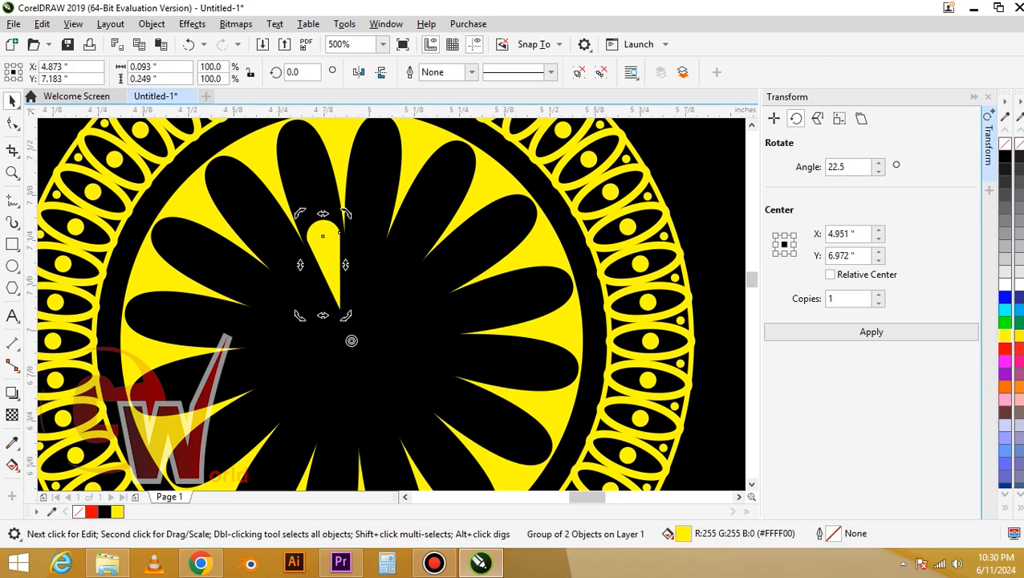
click(859, 331)
click(859, 332)
click(859, 332)
click(858, 332)
click(859, 331)
click(859, 332)
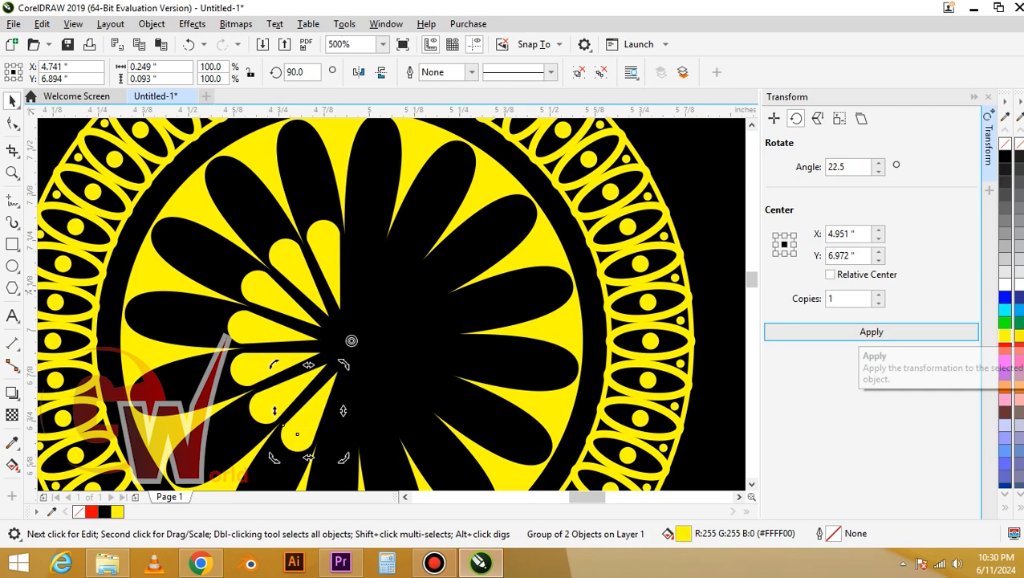
click(859, 332)
click(859, 331)
click(859, 332)
click(859, 331)
click(859, 332)
click(858, 332)
click(859, 331)
click(859, 332)
- Make a concentric copy of the yellow circle, scaled down to about 0.23 in across, at the mandala's centre
click(464, 143)
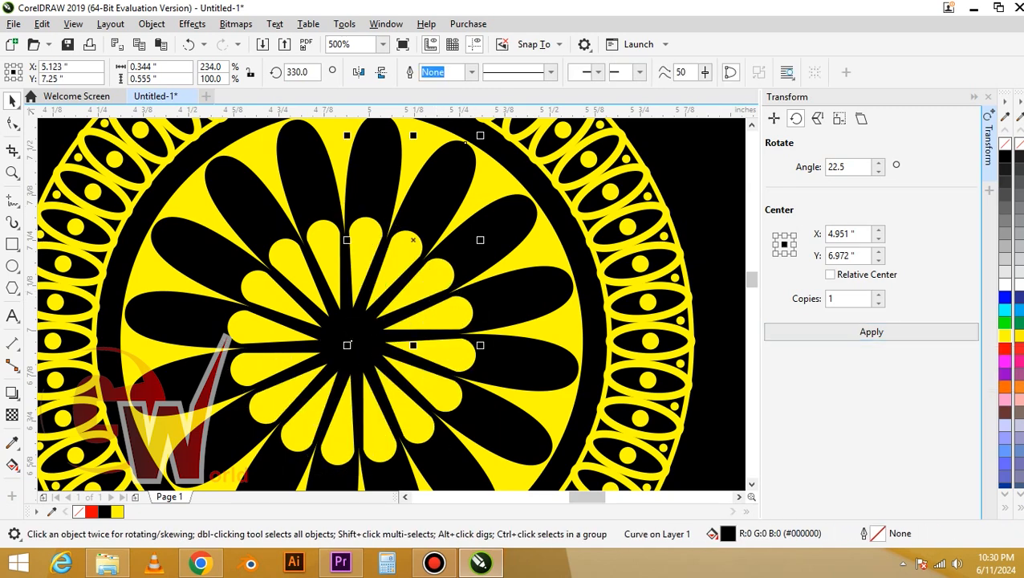
click(506, 240)
scroll(505, 240, down, 2)
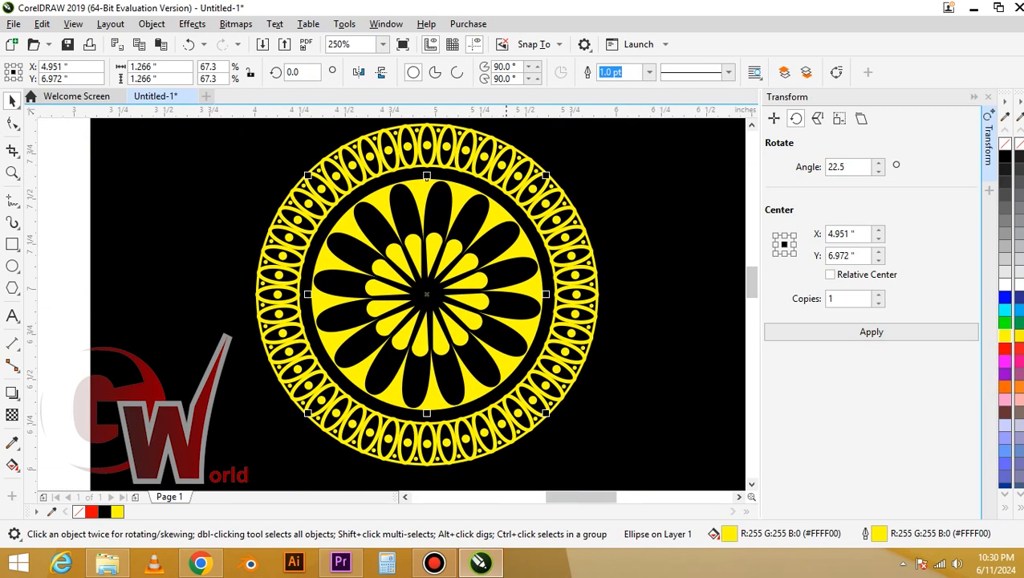
drag(546, 175, 453, 268)
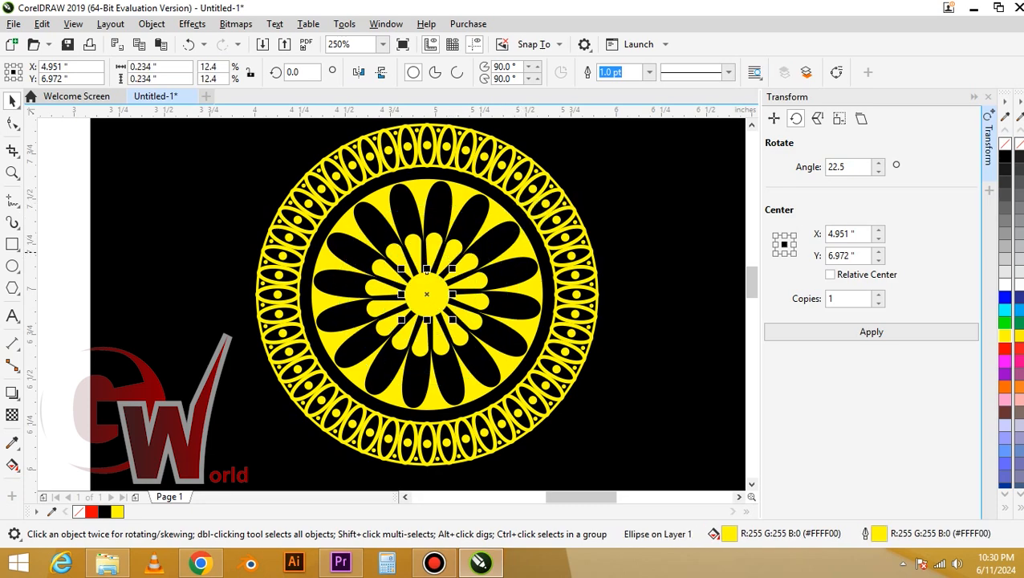
- Group all the mandala's objects without the black background and delete the reference image
scroll(509, 288, down, 2)
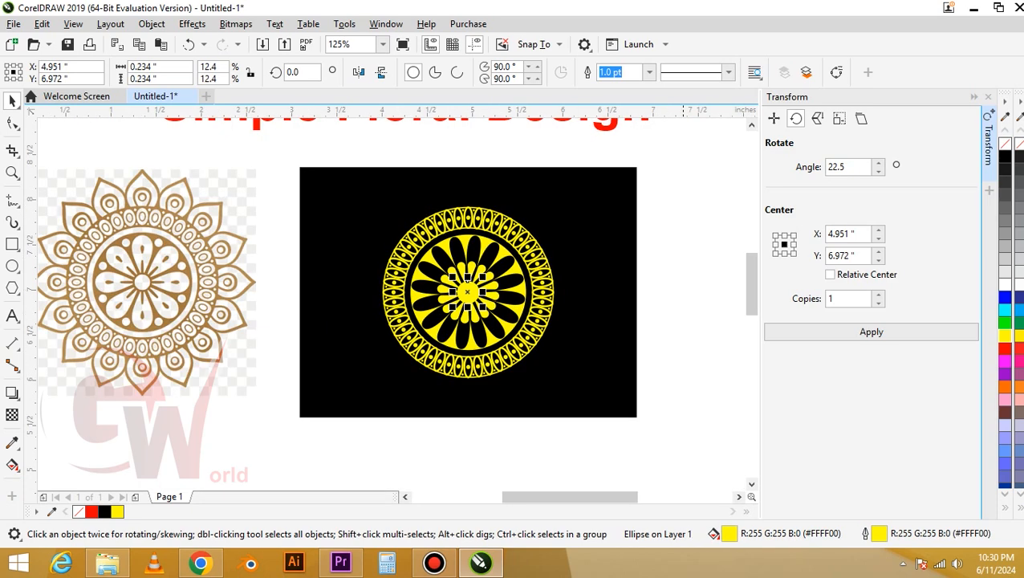
drag(361, 168, 579, 415)
key(ctrl+g)
key(Escape)
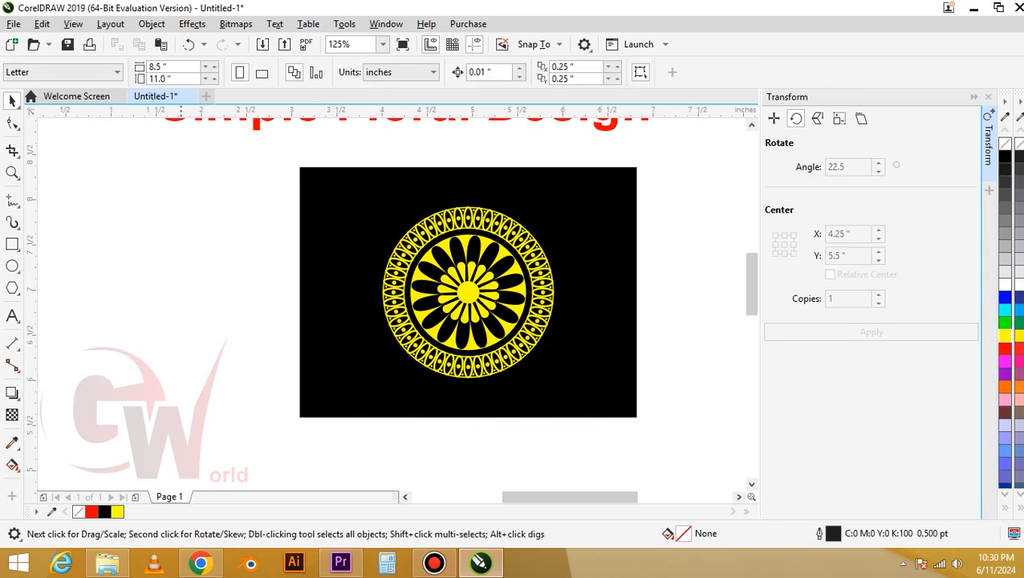
- Ungroup the mandala and place a copy of its circles, petals and teardrops beside the black background
click(505, 256)
scroll(506, 256, up, 2)
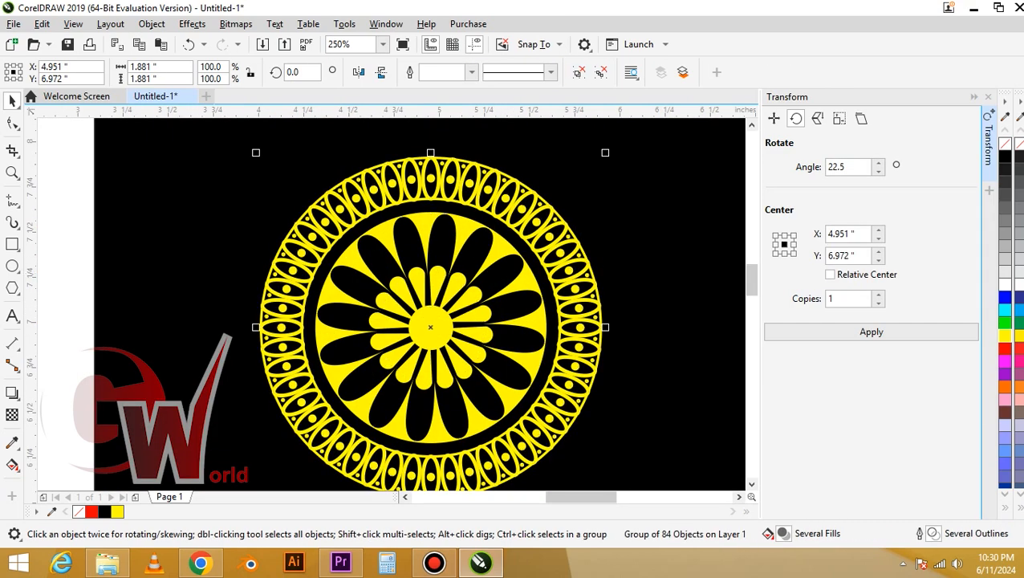
key(ctrl+u)
drag(500, 258, 500, 258)
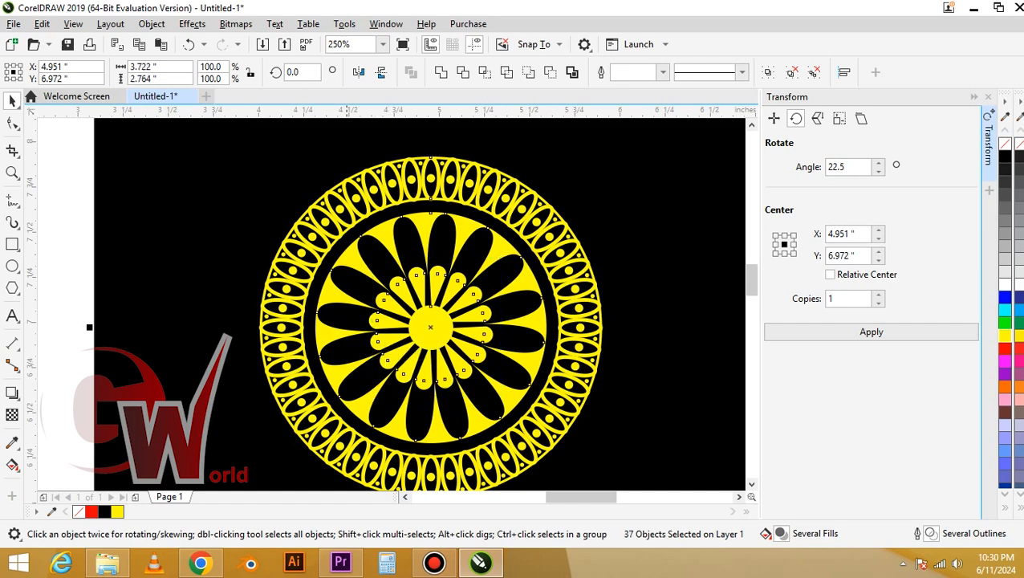
shift+click(297, 450)
scroll(426, 322, down, 1)
drag(428, 325, 179, 325)
right_click(179, 325)
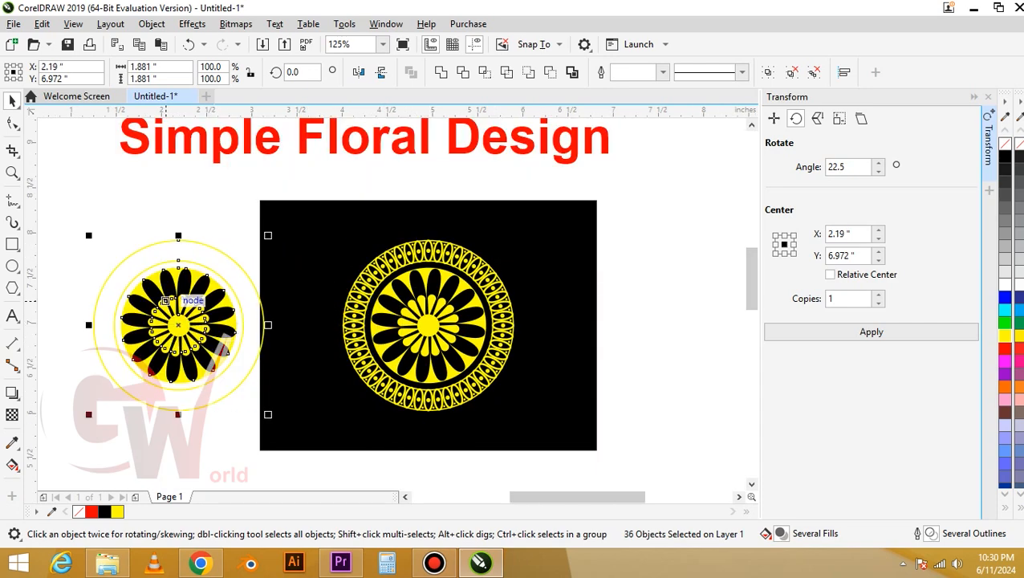
- Delete the large circles from the copied design, keeping only the petals, teardrops and small centre circle
click(175, 234)
click(178, 240)
key(Delete)
click(154, 273)
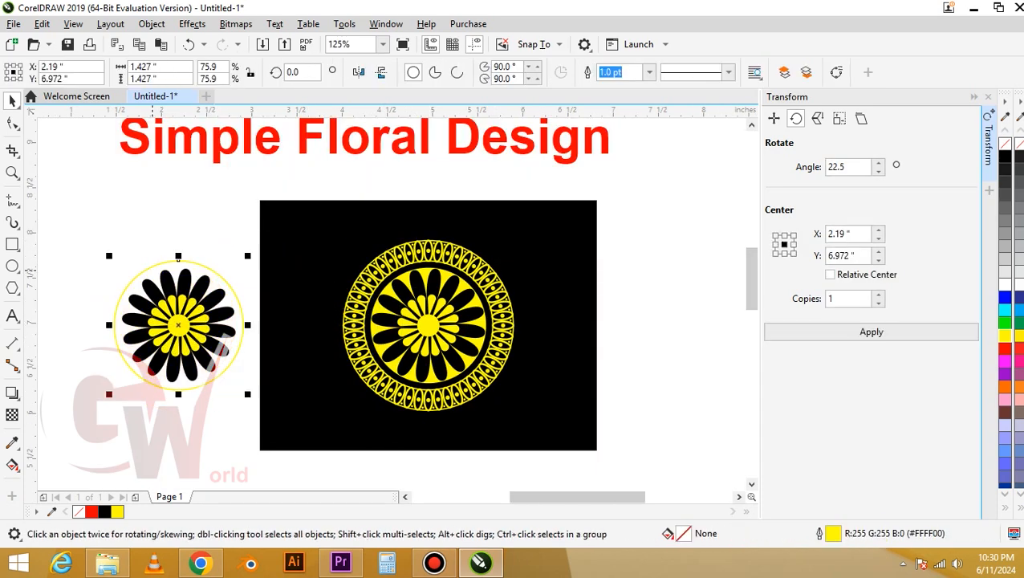
key(Delete)
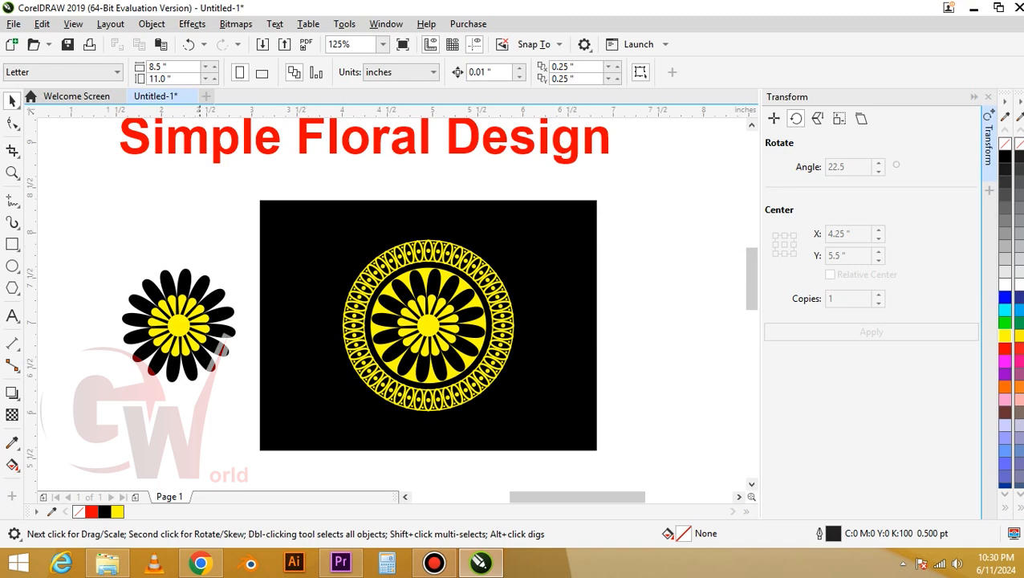
- Group the yellow teardrops and centre circle of the copied flower without its black petals
drag(134, 350, 134, 351)
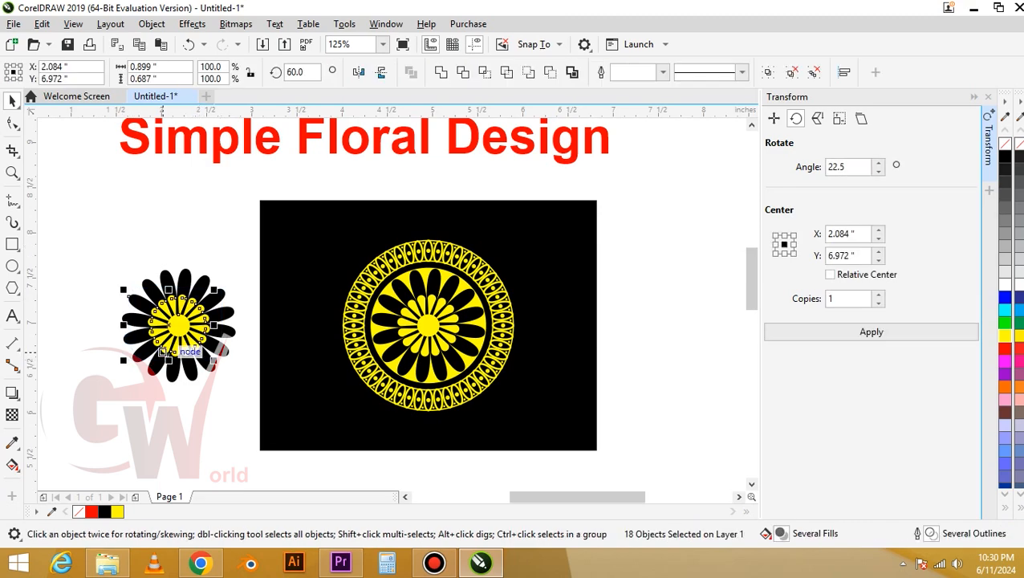
key(Delete)
key(ctrl+z)
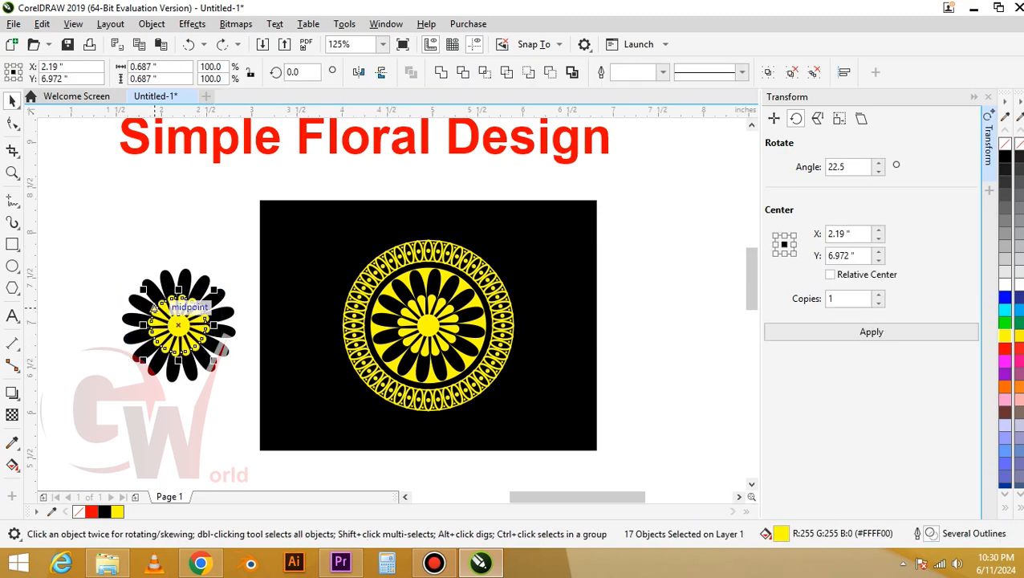
key(ctrl+g)
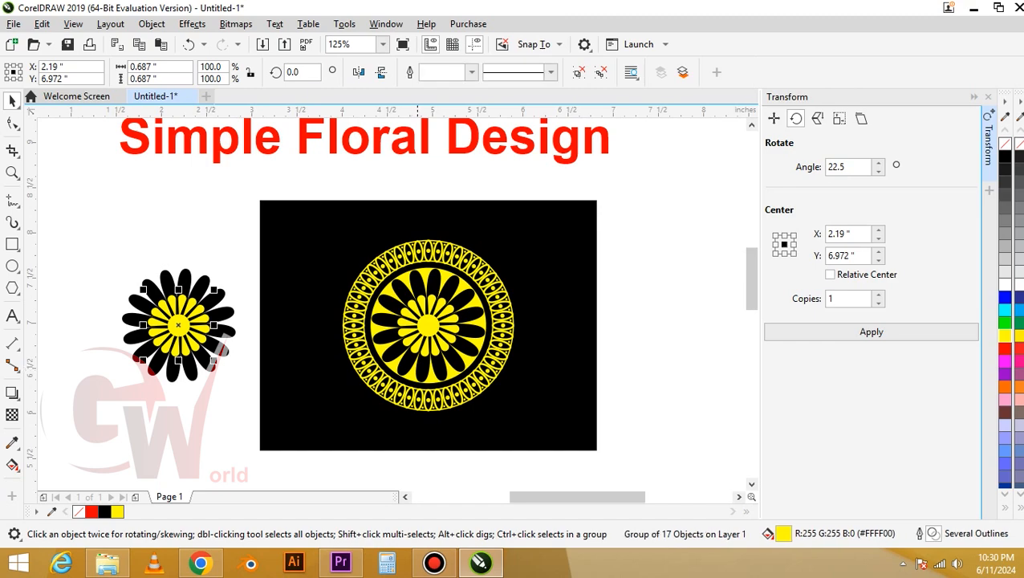
- Align the copied yellow teardrop group to the centre of the mandala's large yellow circle
shift+click(386, 385)
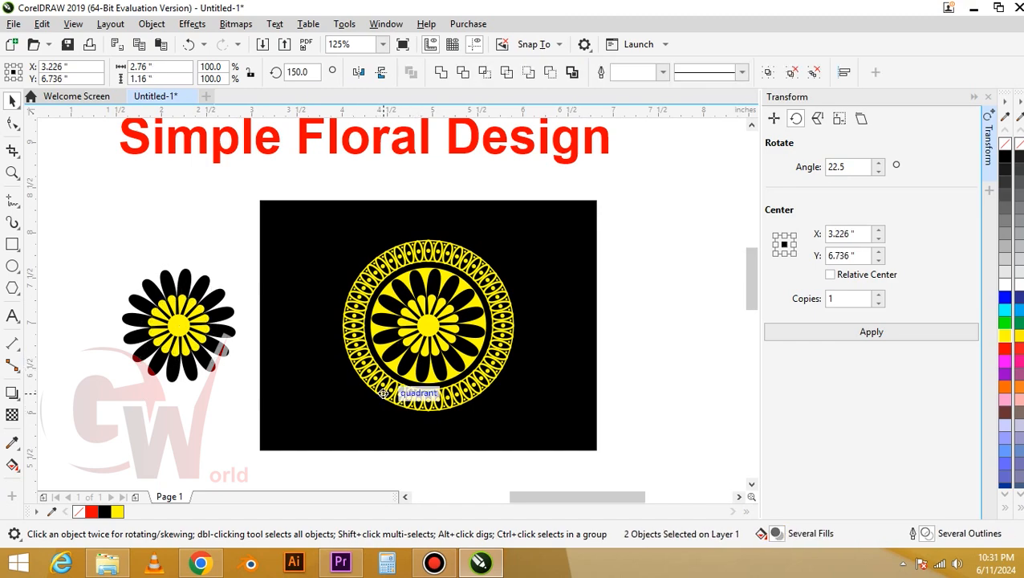
shift+click(387, 385)
shift+click(411, 380)
key(c)
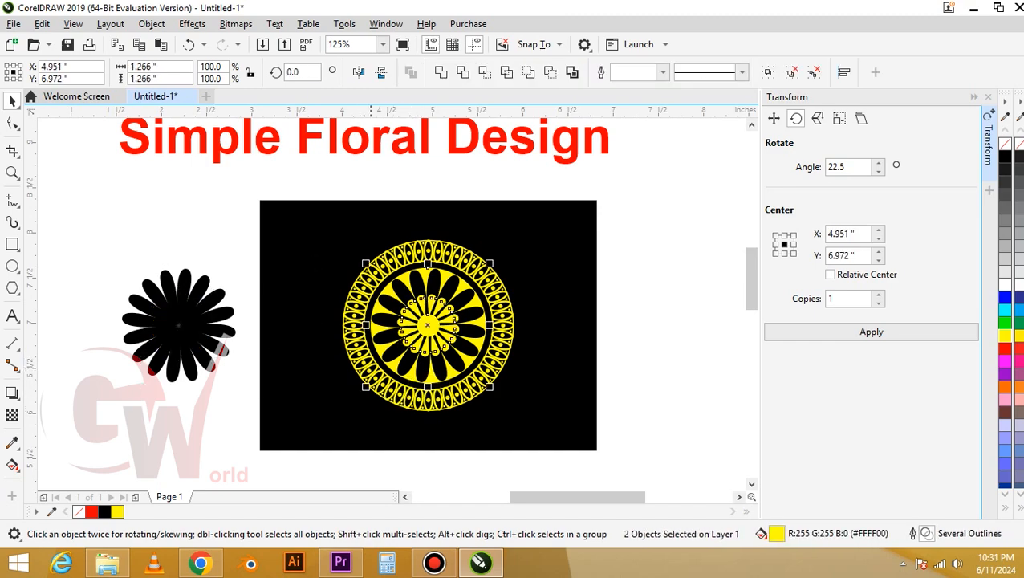
- Enlarge the centred teardrop group to about 2.17 in across and send the black background to the back
key(Escape)
click(437, 305)
drag(459, 357, 553, 430)
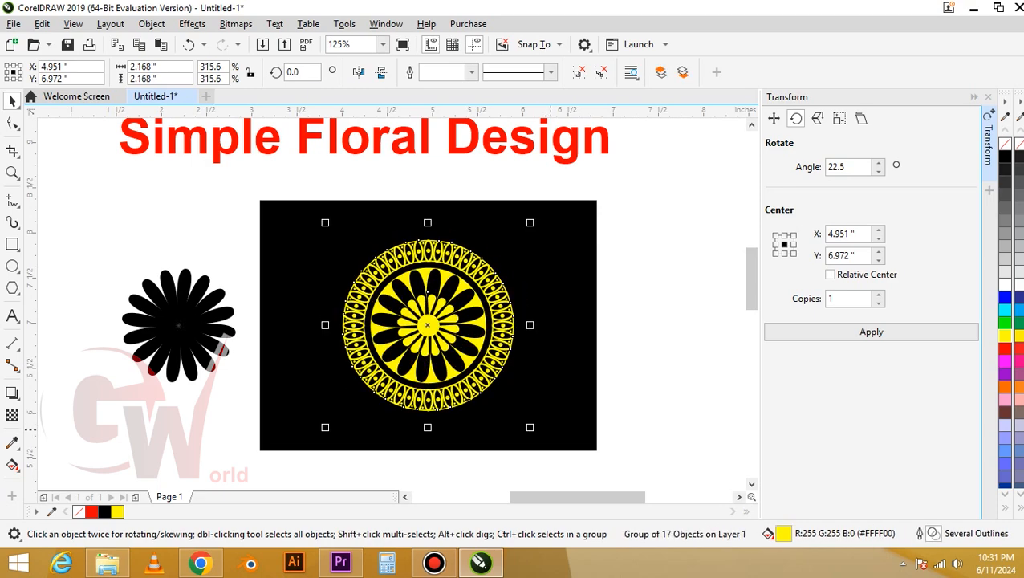
click(558, 295)
key(shift+Page_Down)
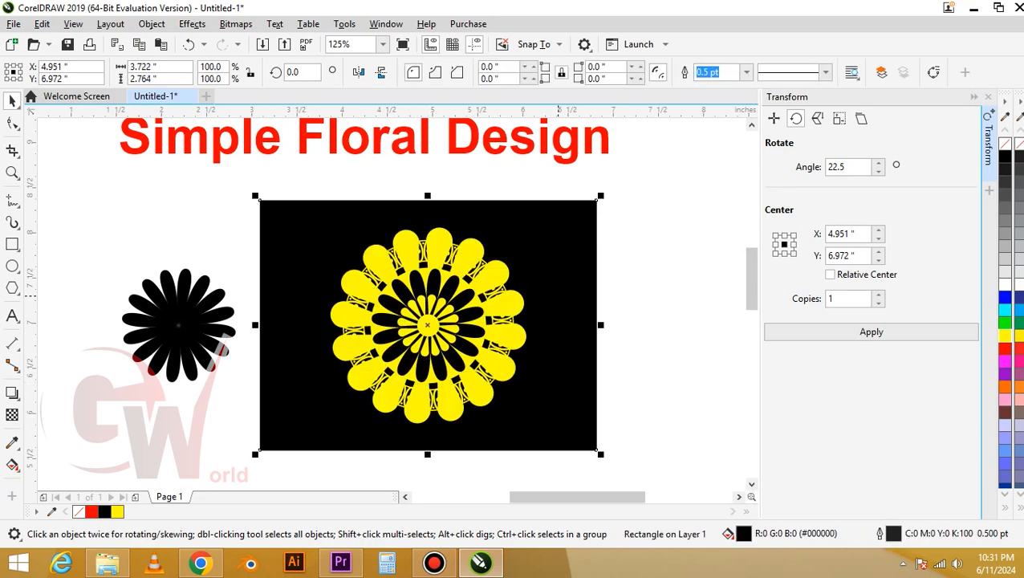
- Fill the large circle around the outer edge of the ellipse-and-dot ring with black
drag(522, 310, 577, 268)
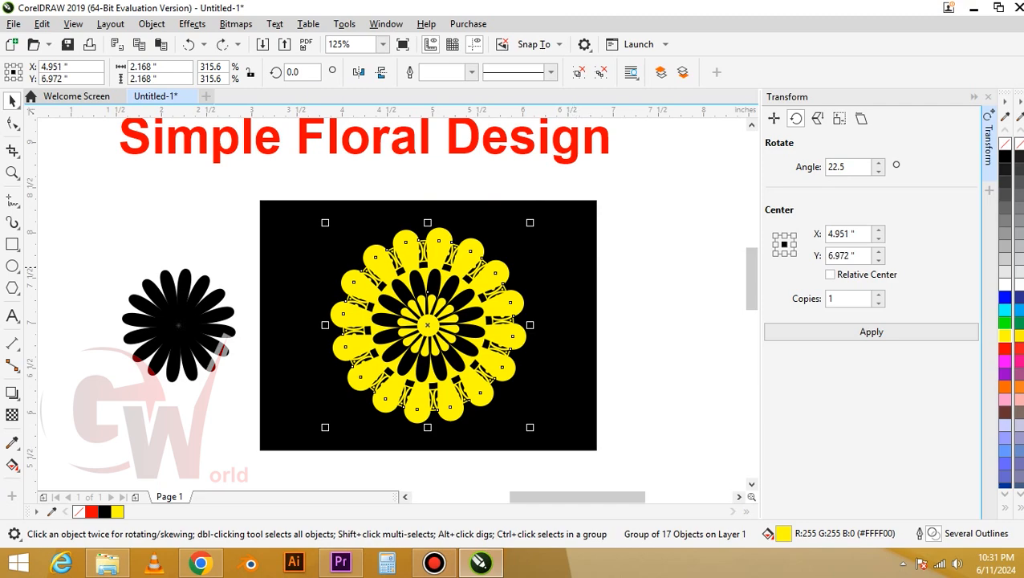
key(ctrl+z)
key(ctrl+shift+z)
click(577, 268)
scroll(424, 240, up, 2)
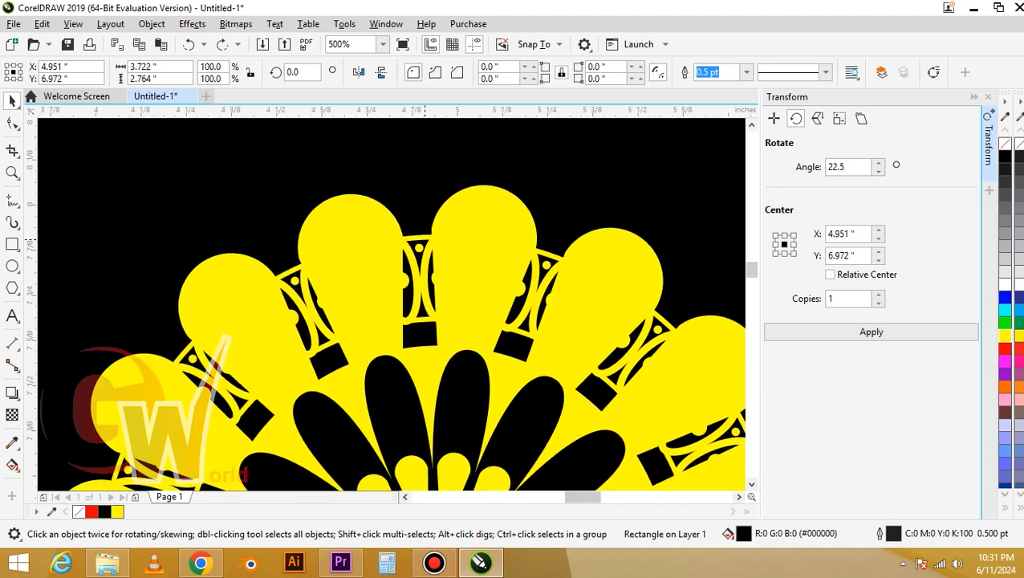
click(424, 239)
click(1004, 157)
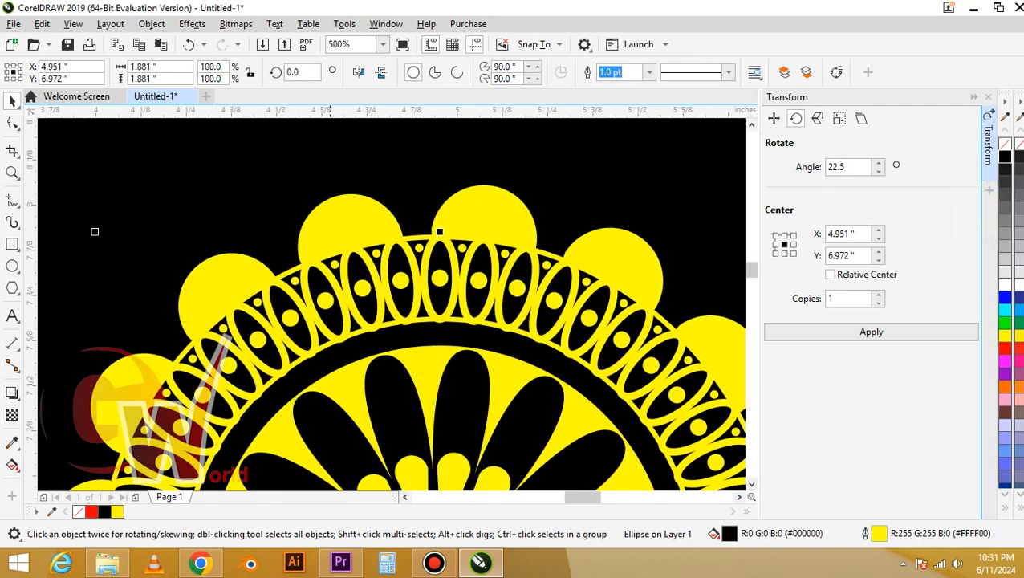
- Fill the circle along the ellipse ring's inner edge with black and shrink it to about 1.35 in across
scroll(343, 185, down, 1)
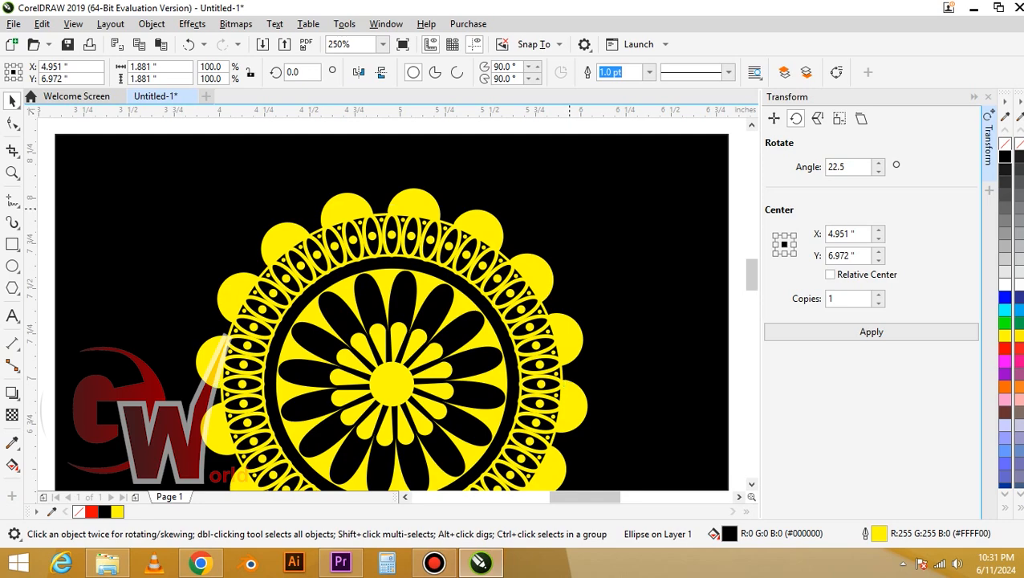
drag(569, 209, 564, 204)
click(508, 327)
scroll(508, 327, up, 1)
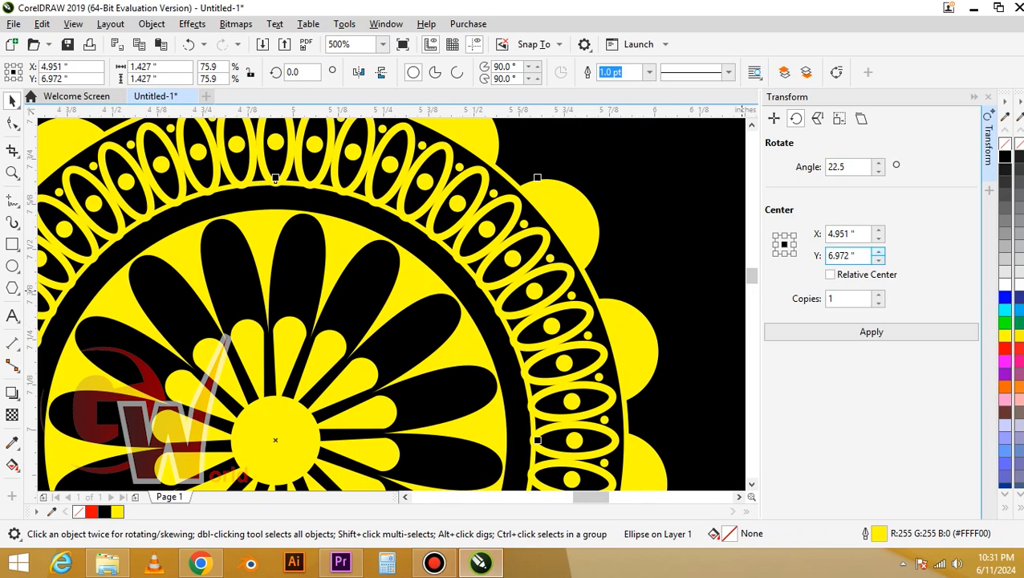
click(1005, 157)
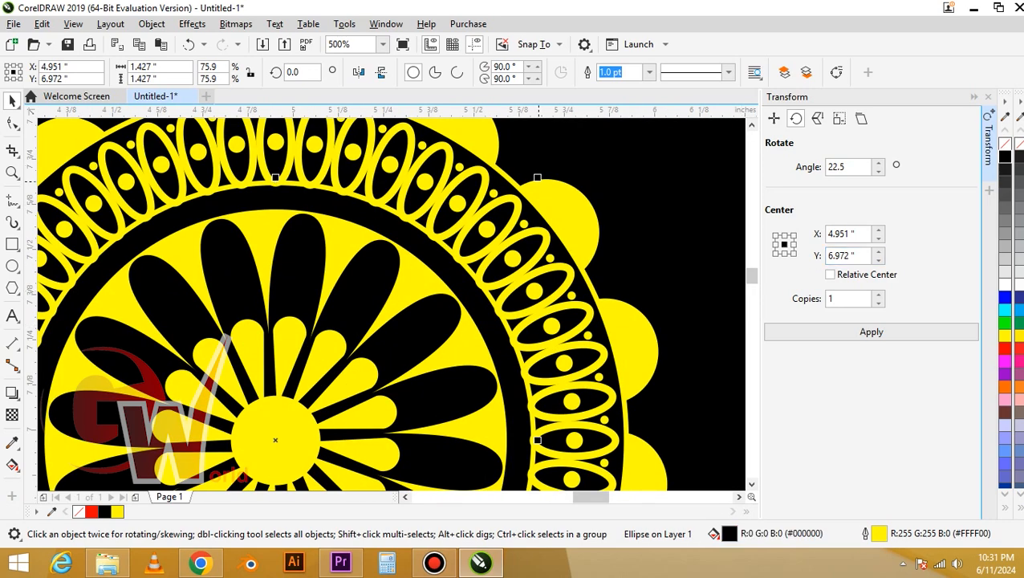
drag(537, 177, 498, 249)
- Delete the leftover black petals beside the black background
scroll(499, 249, down, 2)
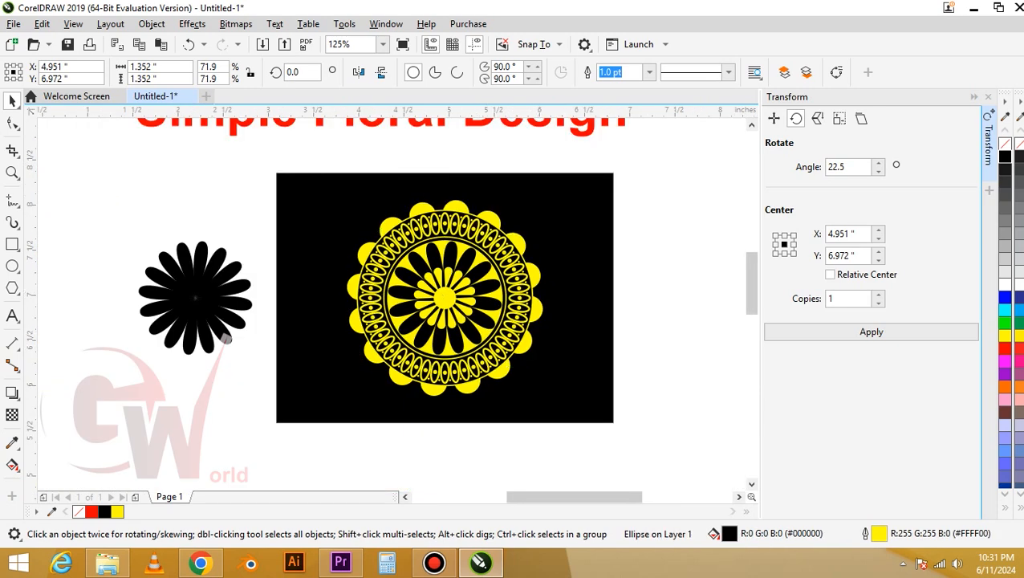
key(Escape)
drag(225, 338, 241, 353)
key(Delete)
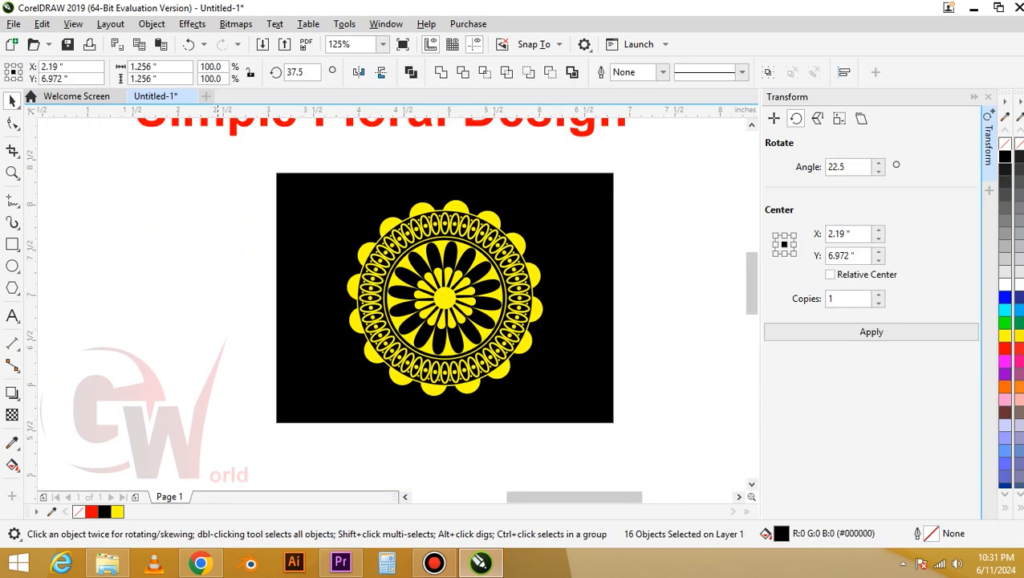
- Centre the "Simple Floral Design" title just above the black background and shrink it to about 3.43 in wide
scroll(345, 294, down, 1)
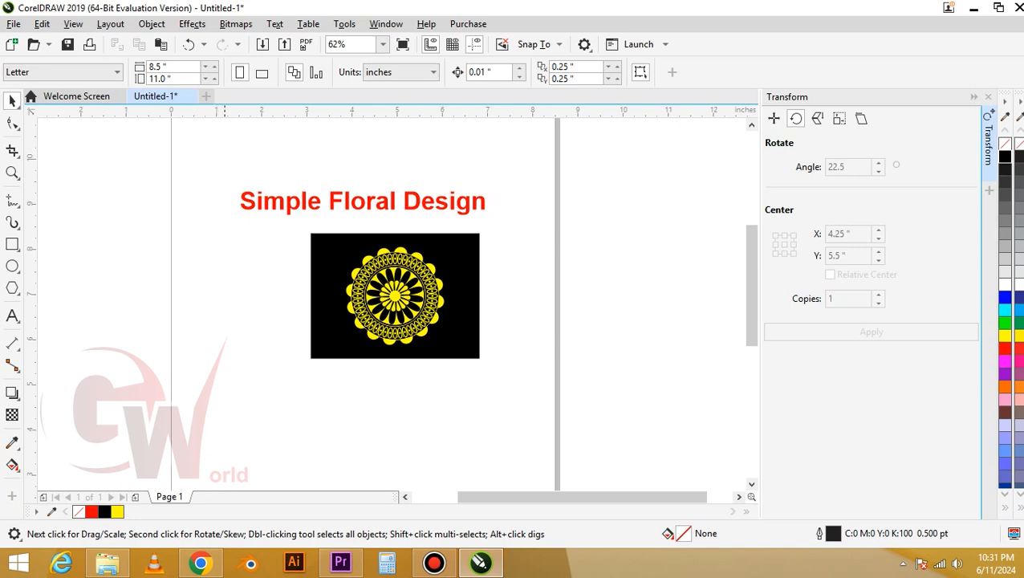
drag(463, 233, 445, 220)
shift+click(458, 248)
key(c)
click(482, 205)
key(F2)
drag(294, 209, 315, 213)
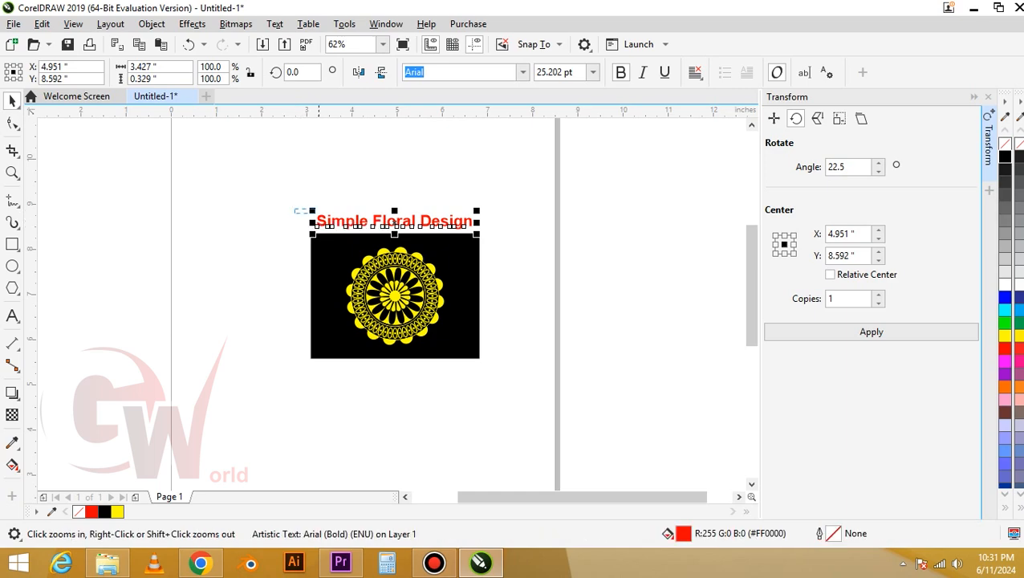
drag(496, 328, 496, 330)
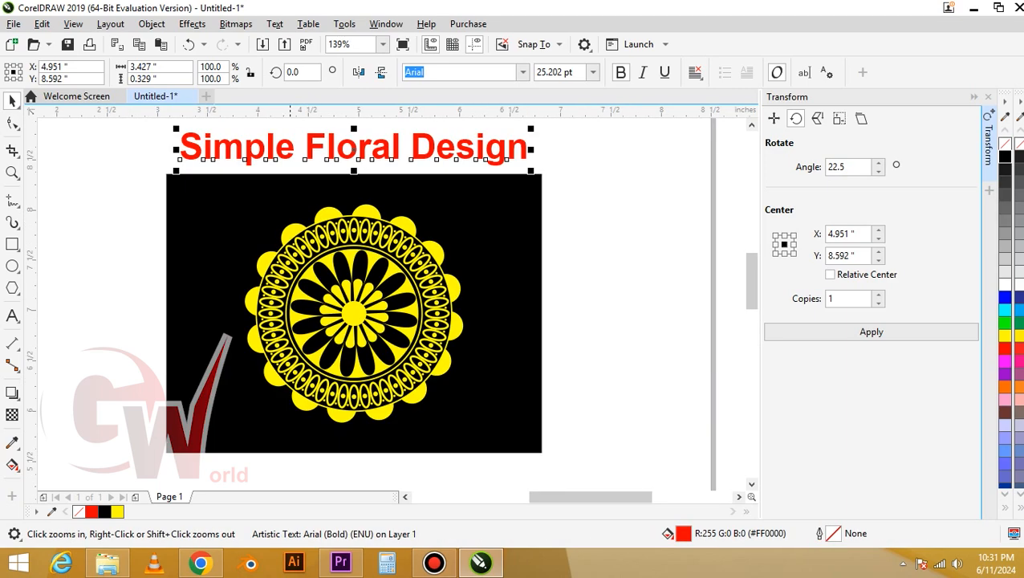